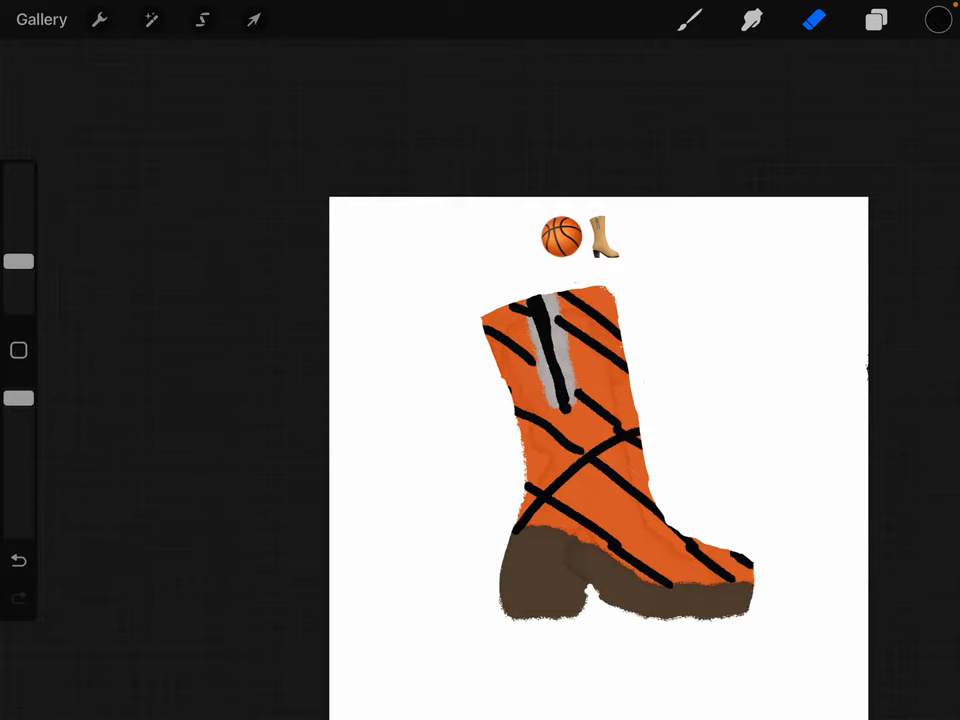
- Erase small patches along the brown heel and sole edges, undoing one bad trim
drag(584, 590, 588, 596)
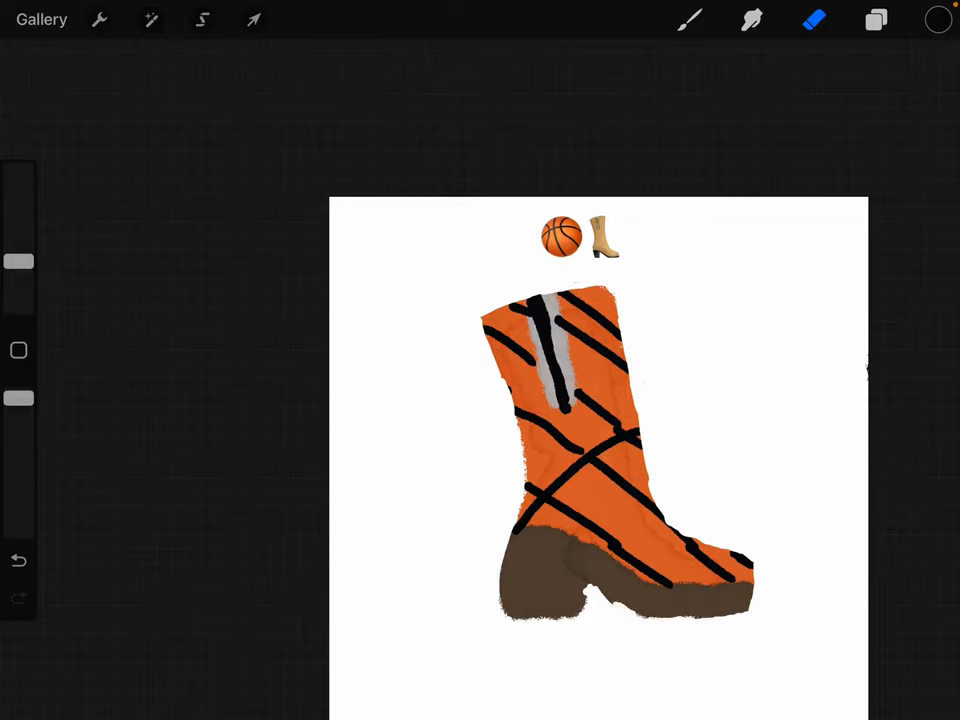
drag(616, 608, 636, 610)
click(18, 560)
drag(732, 607, 748, 610)
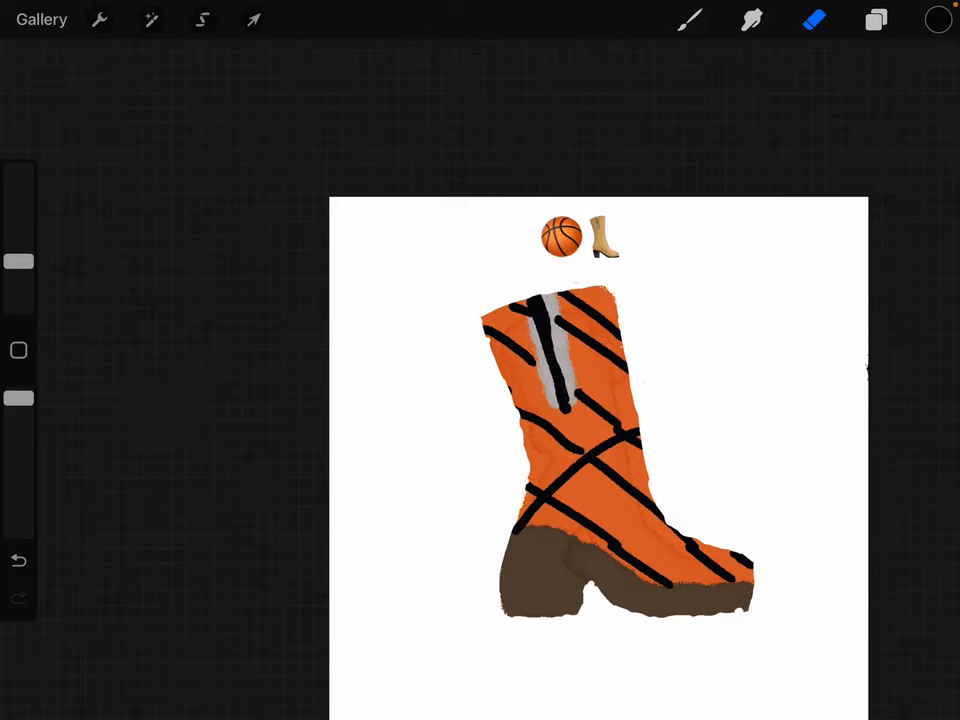
drag(501, 572, 503, 598)
- Select the emoji text layer, briefly enter text editing, then reopen the Layers list
click(876, 20)
click(760, 204)
double_click(580, 236)
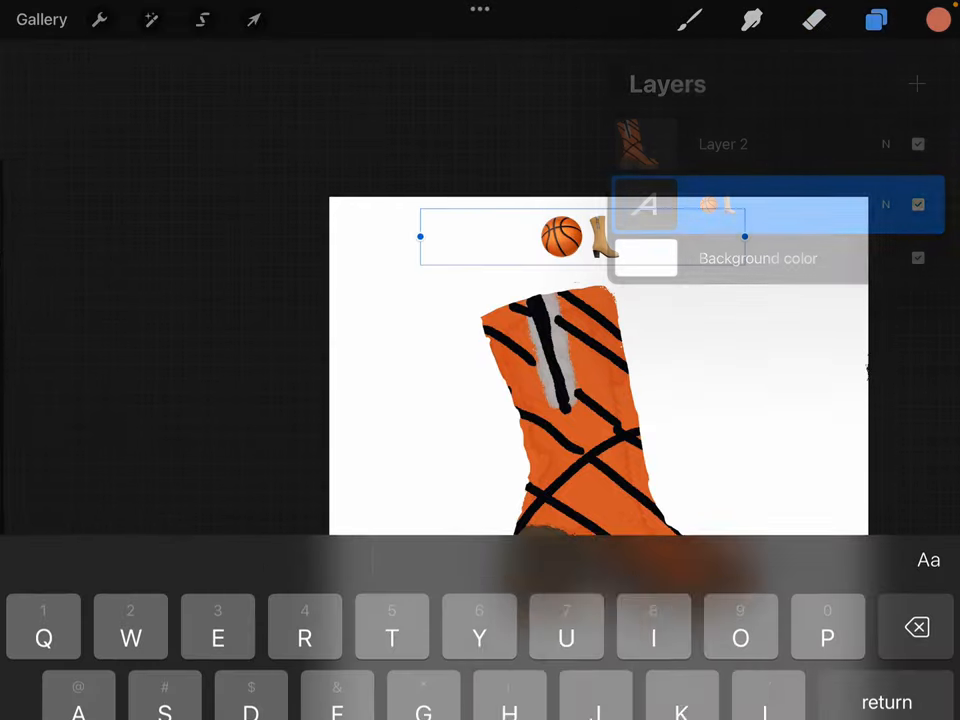
scroll(480, 200, up, 5)
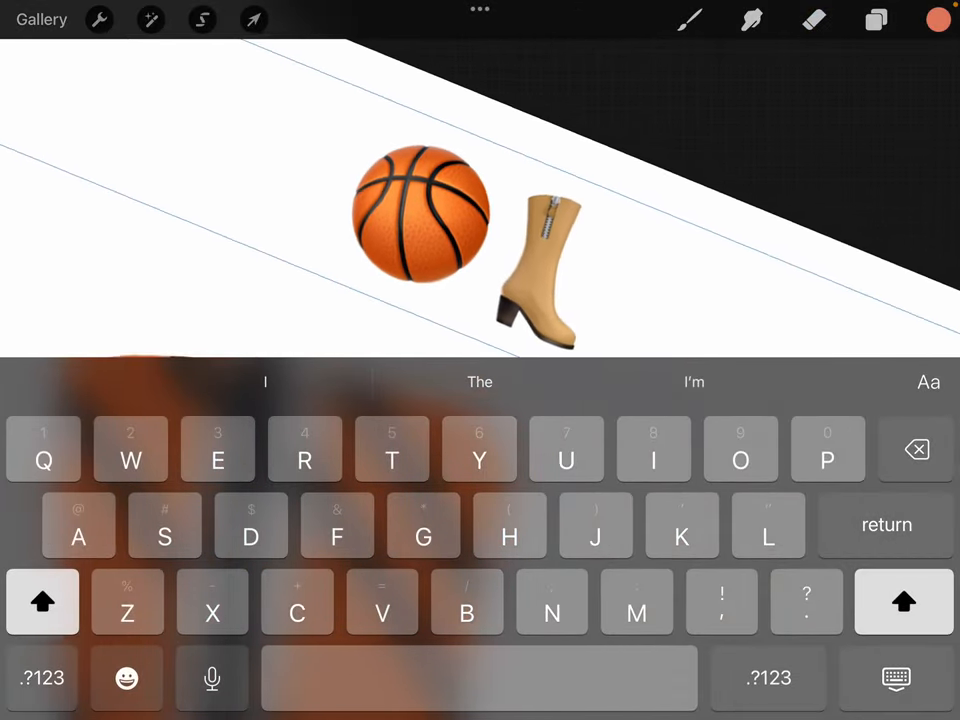
scroll(420, 210, up, 1)
scroll(480, 200, down, 3)
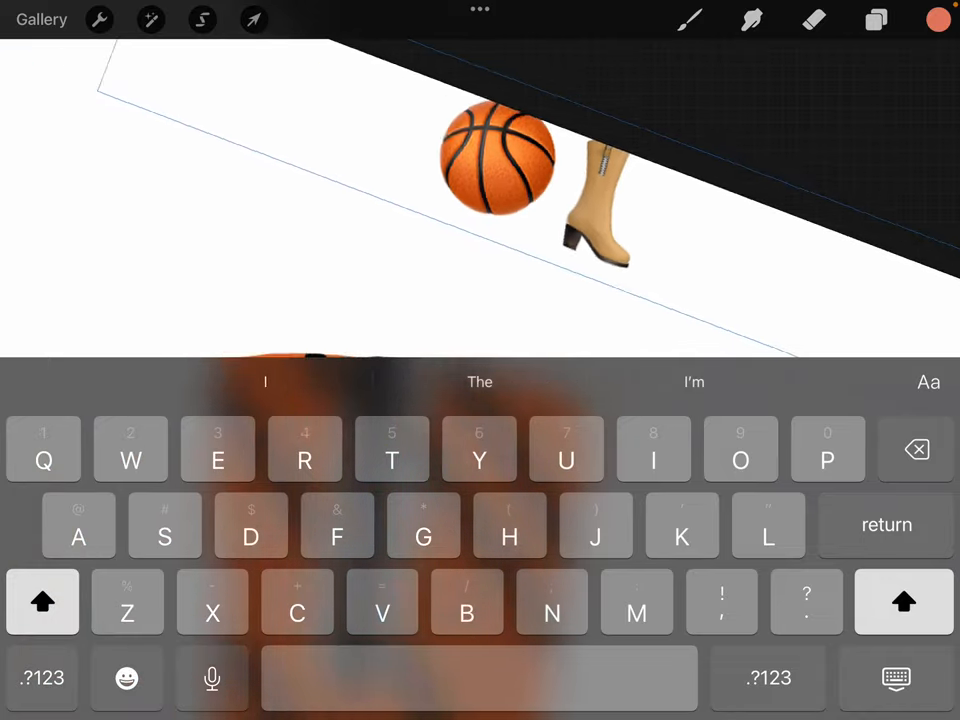
scroll(480, 200, down, 2)
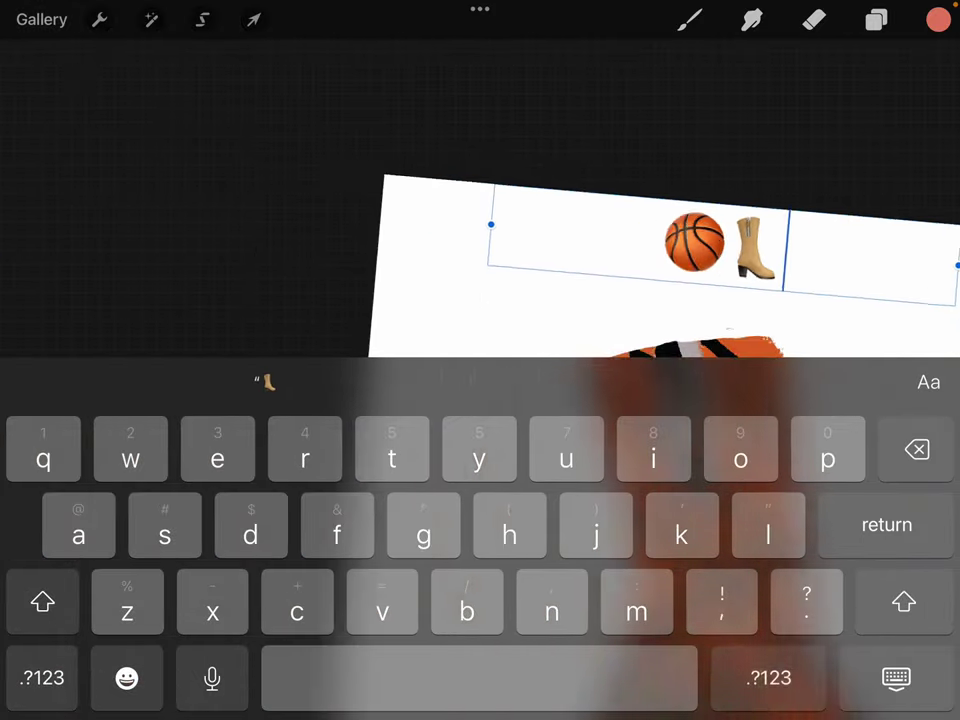
scroll(480, 200, down, 3)
click(876, 20)
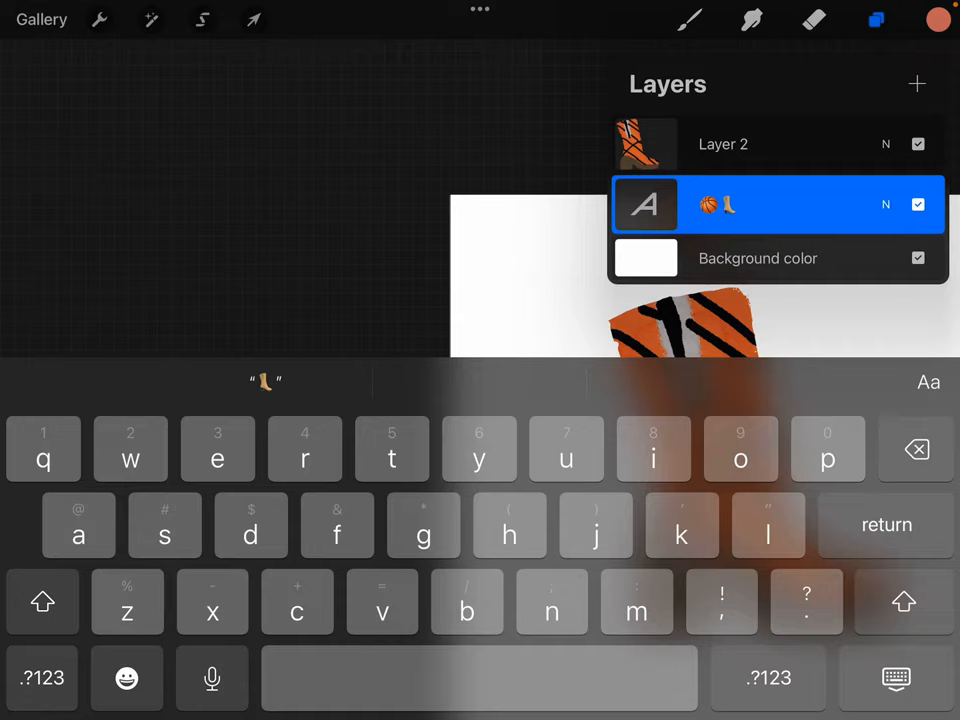
- Switch to the boot drawing layer and sample the tan colour from the boot emoji, undoing a stray white stroke
click(740, 144)
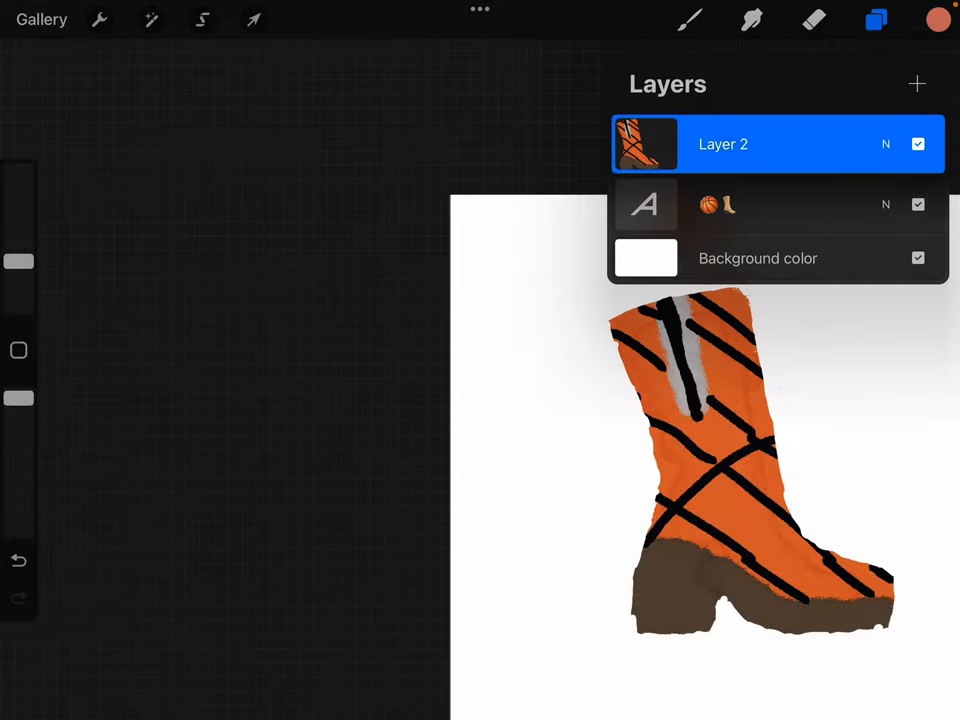
click(876, 20)
click(813, 20)
drag(707, 386, 720, 255)
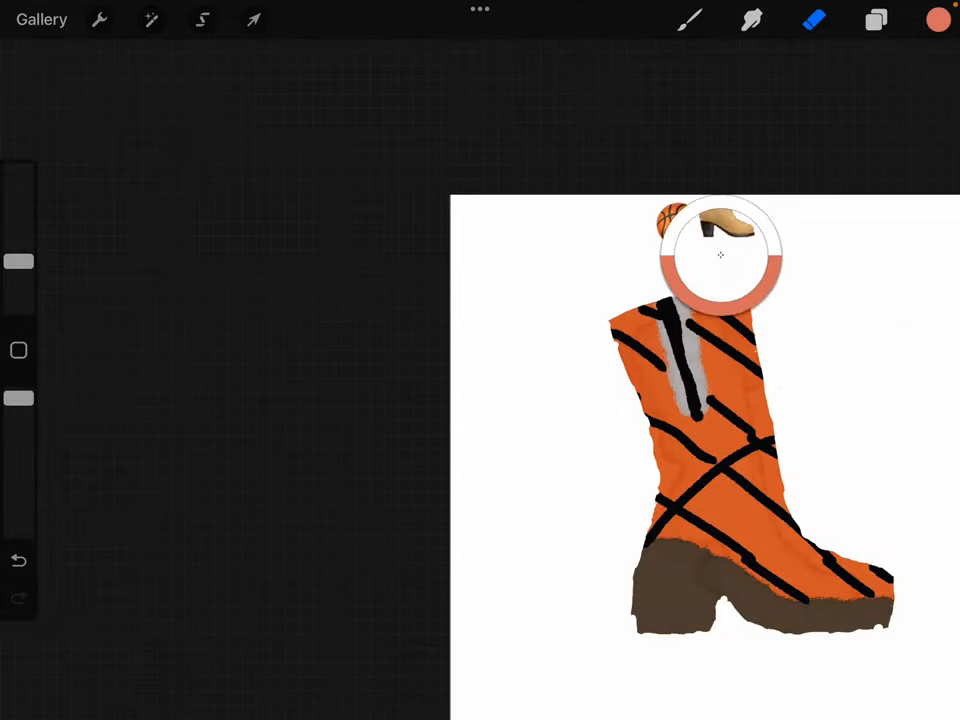
click(690, 20)
click(18, 560)
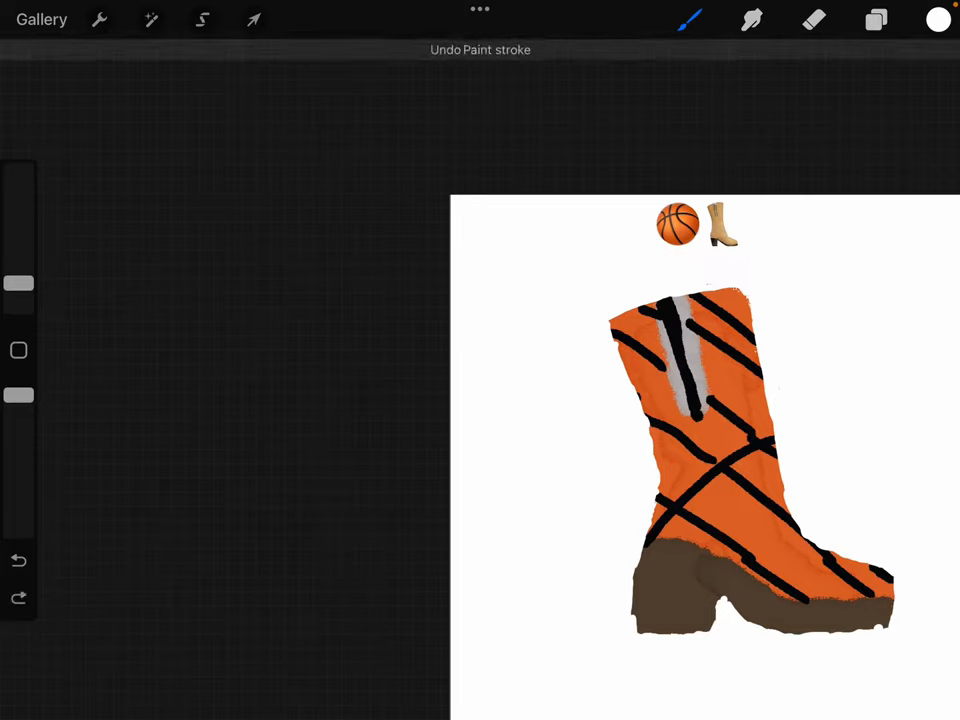
click(719, 232)
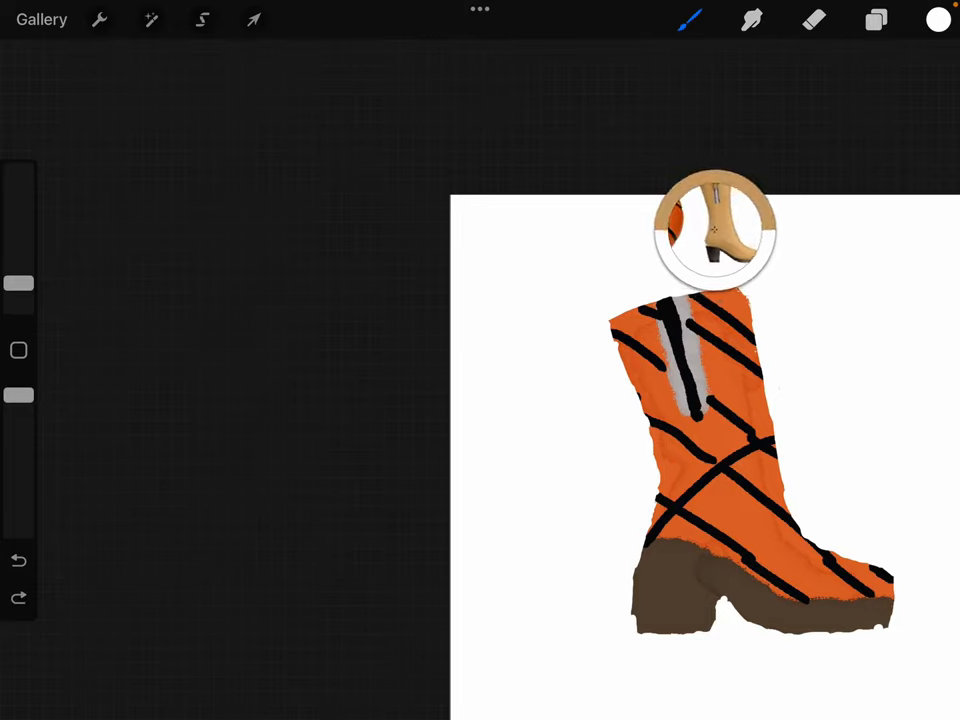
drag(719, 232, 719, 232)
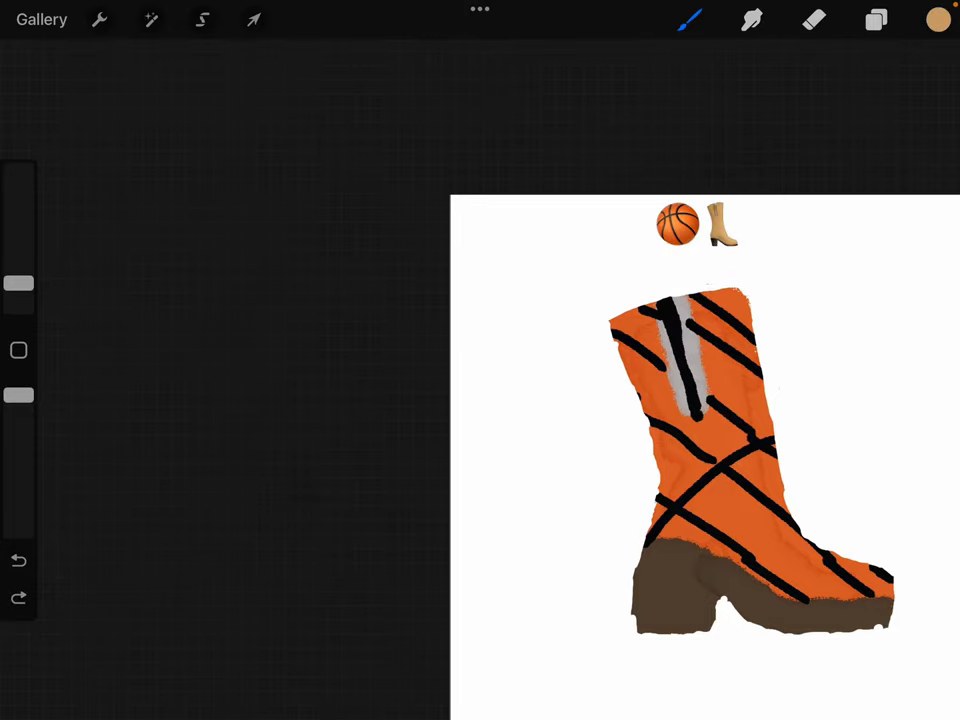
- Paint a tan stripe over the grey zip stripe along the boot's shaft
drag(700, 380, 700, 411)
drag(684, 332, 695, 400)
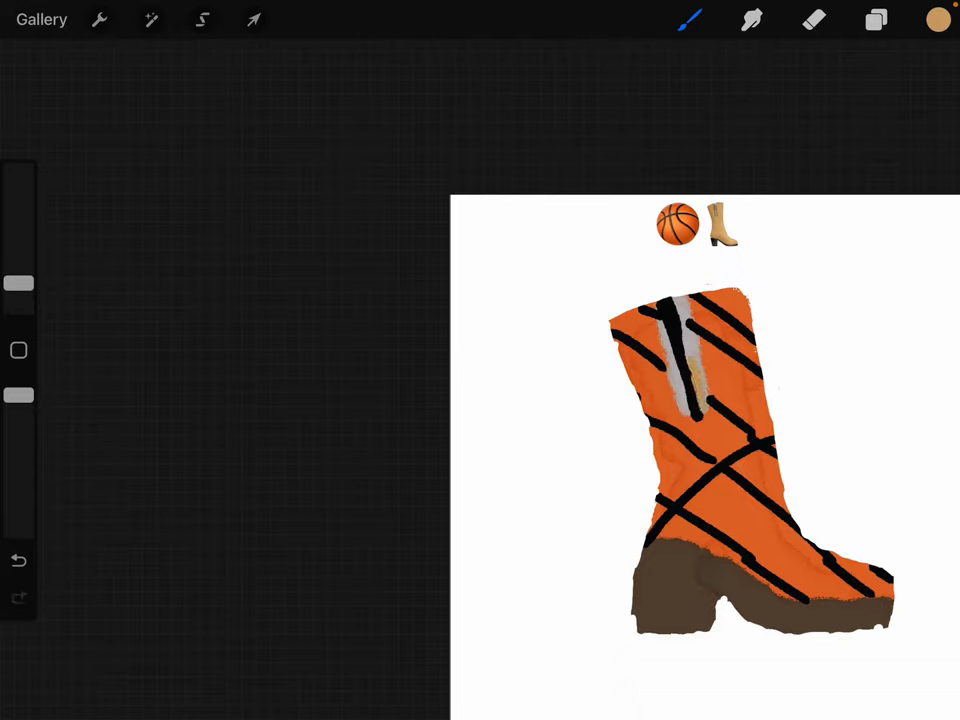
drag(684, 332, 679, 302)
drag(680, 305, 689, 420)
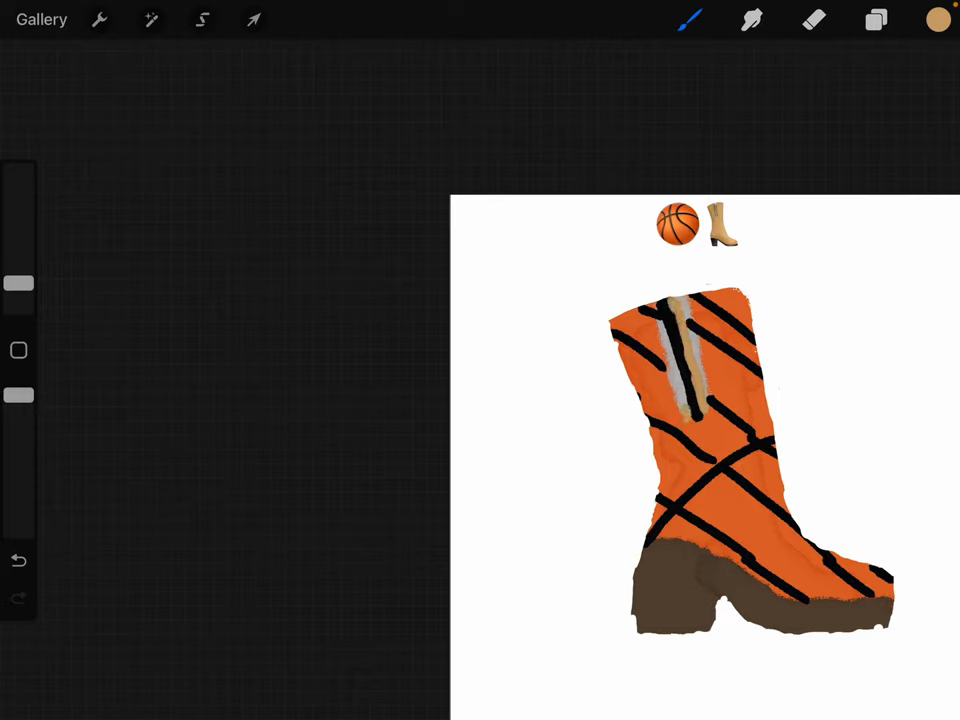
drag(666, 302, 688, 414)
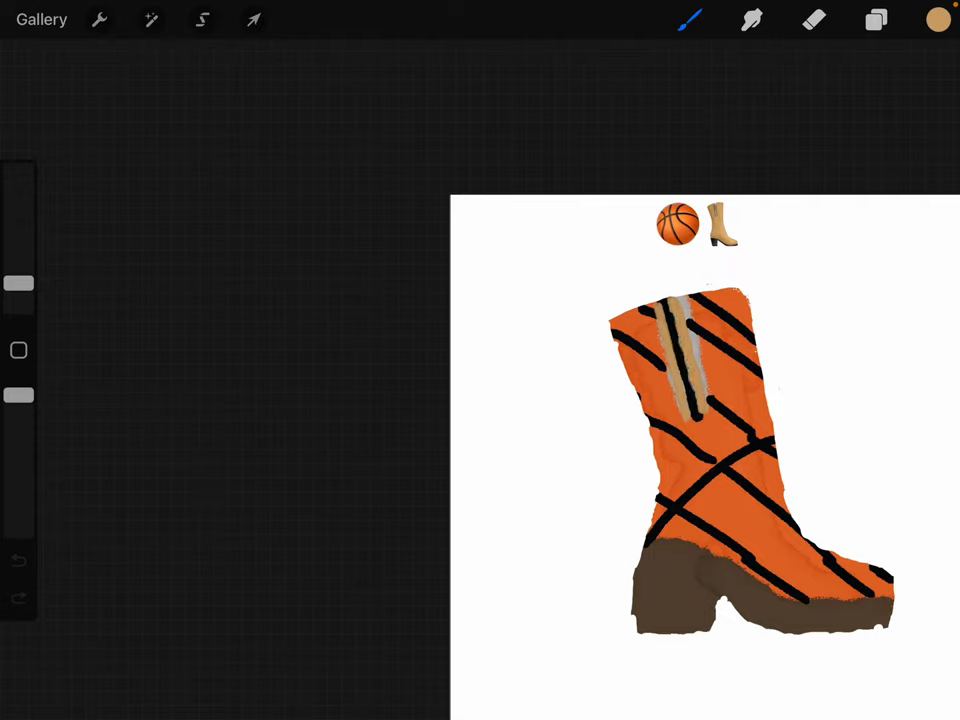
drag(676, 310, 690, 410)
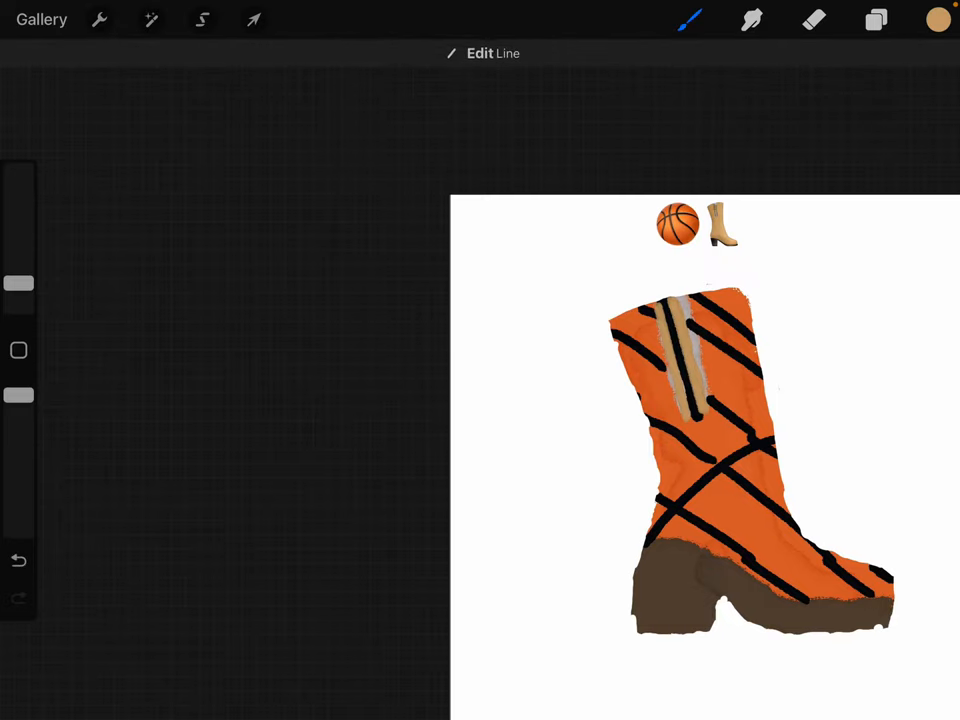
drag(842, 328, 843, 326)
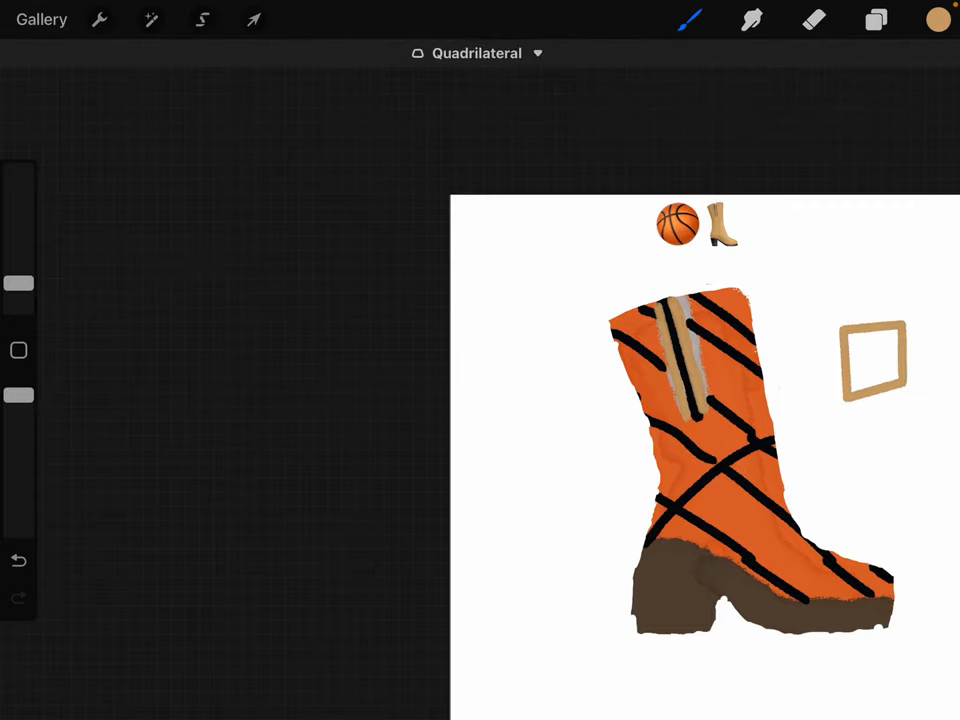
mouse_move(809, 454)
mouse_down()
mouse_move(926, 430)
mouse_move(936, 476)
mouse_move(912, 511)
mouse_move(814, 512)
mouse_move(808, 455)
mouse_up()
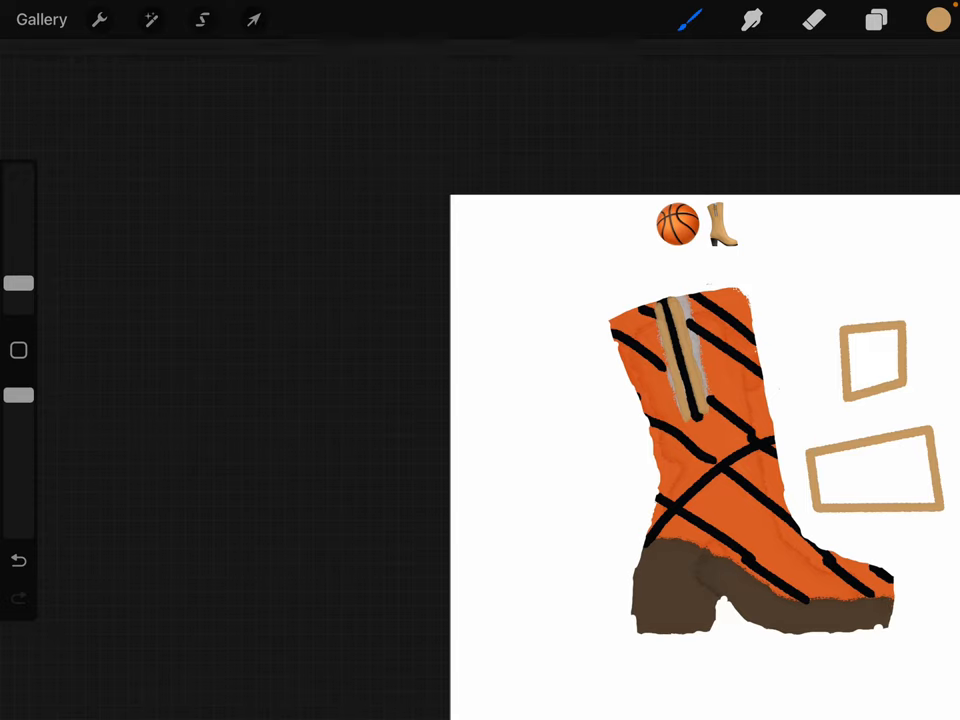
mouse_move(848, 330)
mouse_down()
mouse_move(870, 340)
mouse_move(850, 370)
mouse_move(885, 335)
mouse_move(886, 382)
mouse_up()
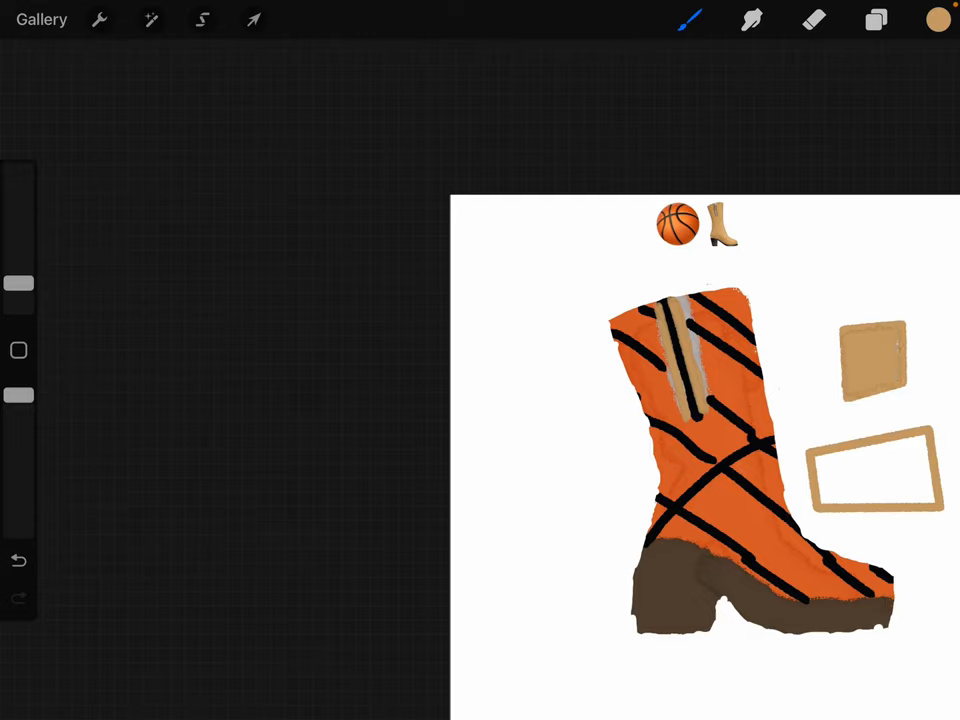
mouse_move(818, 455)
mouse_down()
mouse_move(832, 480)
mouse_move(830, 505)
mouse_up()
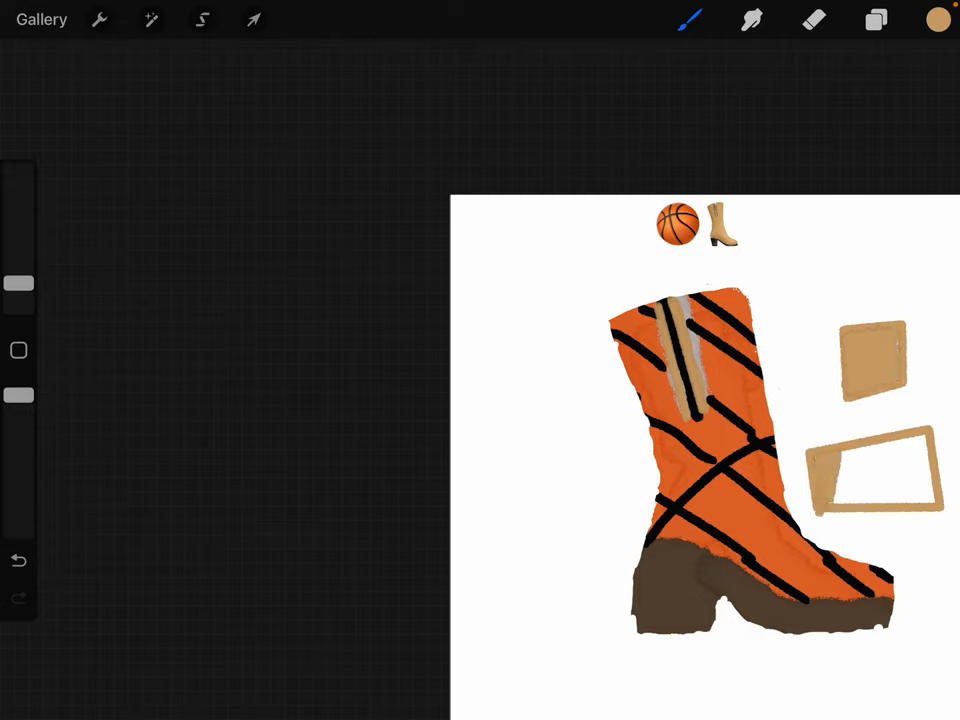
mouse_move(842, 450)
mouse_down()
mouse_move(848, 505)
mouse_move(858, 500)
mouse_up()
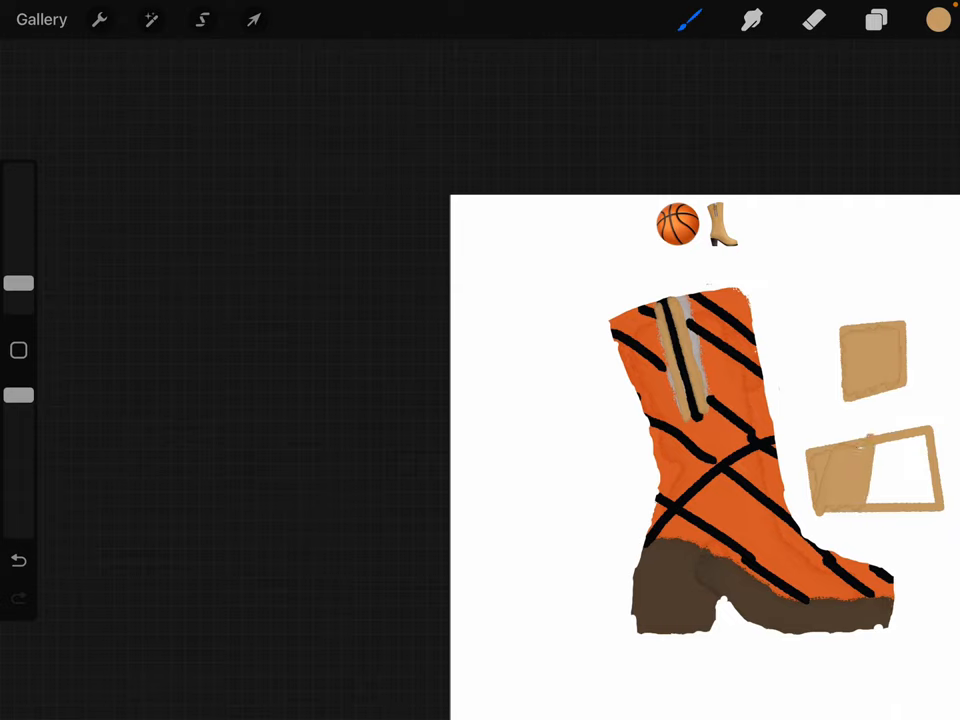
drag(878, 440, 885, 520)
mouse_move(900, 420)
mouse_down()
mouse_move(905, 515)
mouse_move(920, 510)
mouse_move(958, 305)
mouse_up()
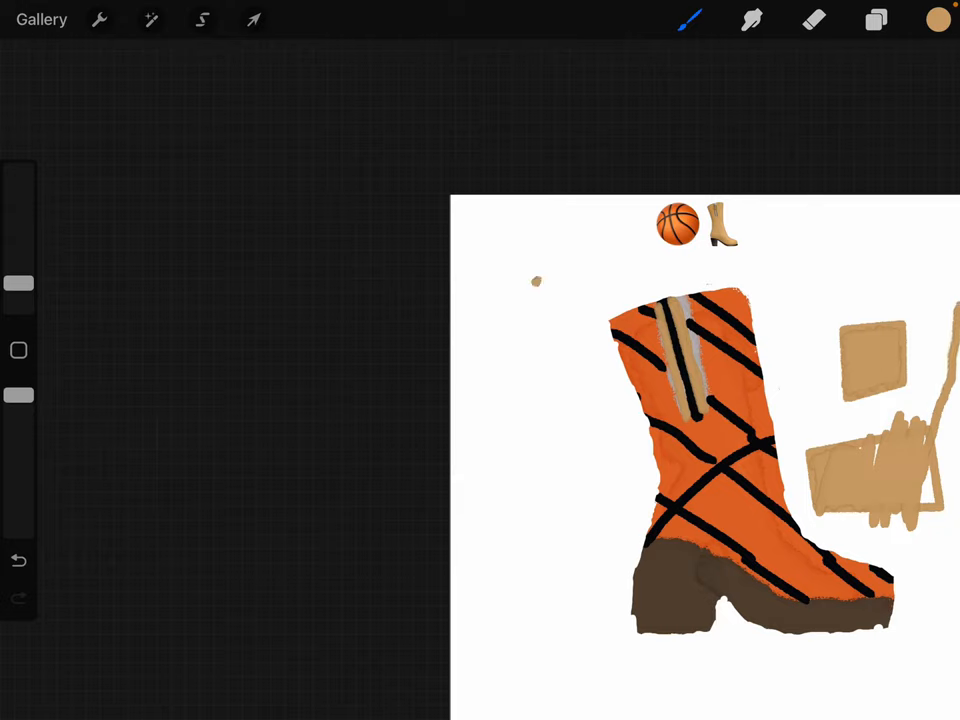
mouse_move(535, 279)
mouse_down()
mouse_move(580, 668)
mouse_move(572, 663)
mouse_up()
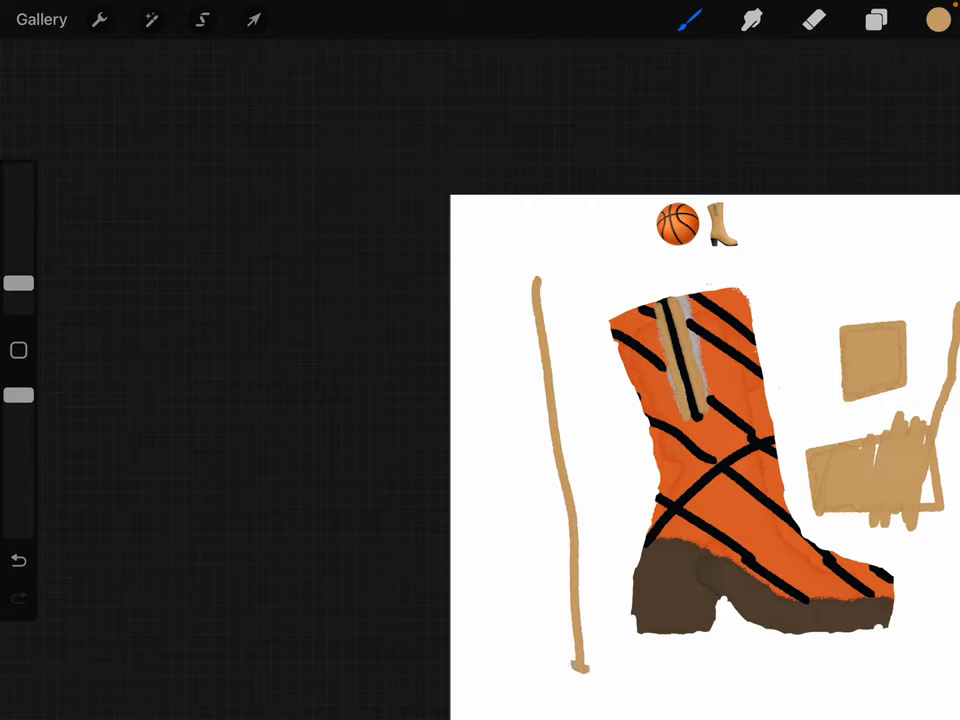
mouse_move(498, 289)
mouse_down()
mouse_move(545, 669)
mouse_move(560, 655)
mouse_move(565, 620)
mouse_move(550, 580)
mouse_move(550, 530)
mouse_move(565, 600)
mouse_up()
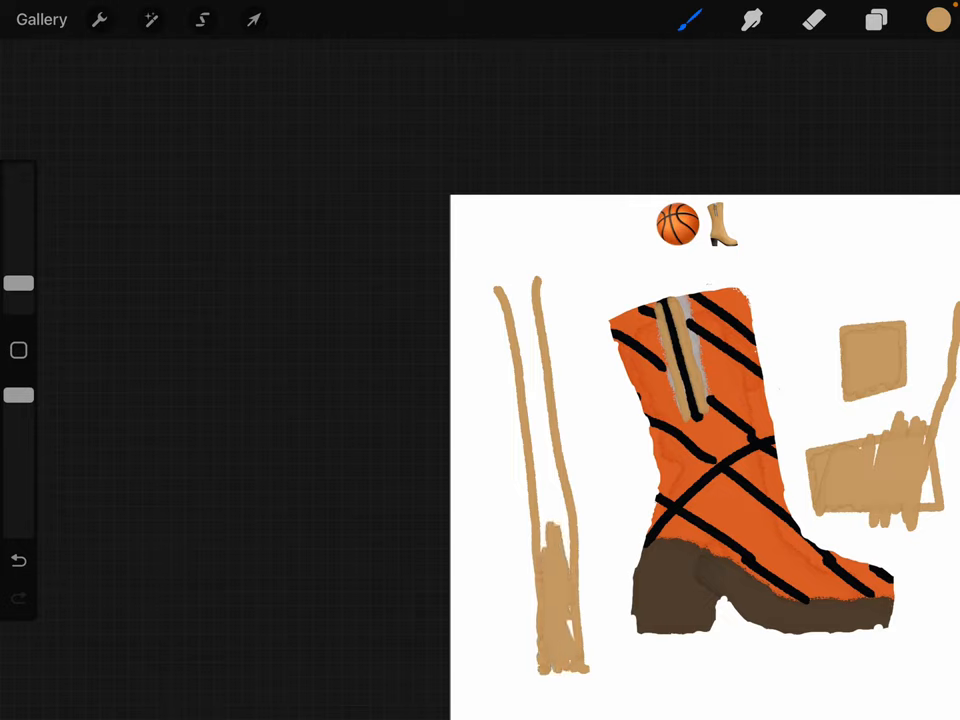
click(18, 560)
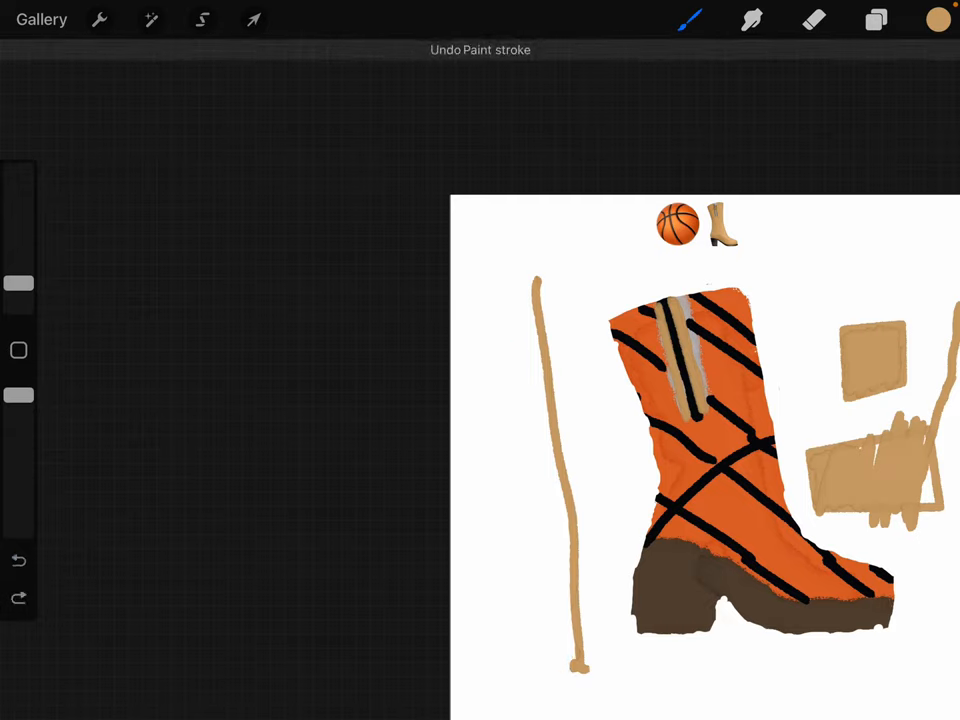
click(18, 560)
click(18, 560)
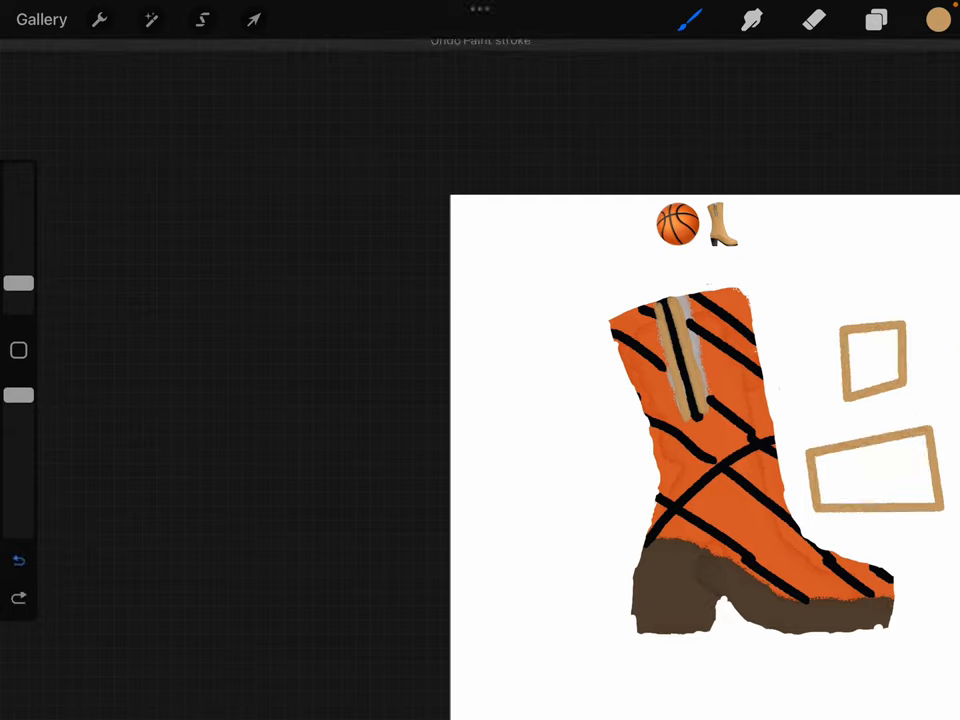
click(18, 560)
click(18, 560)
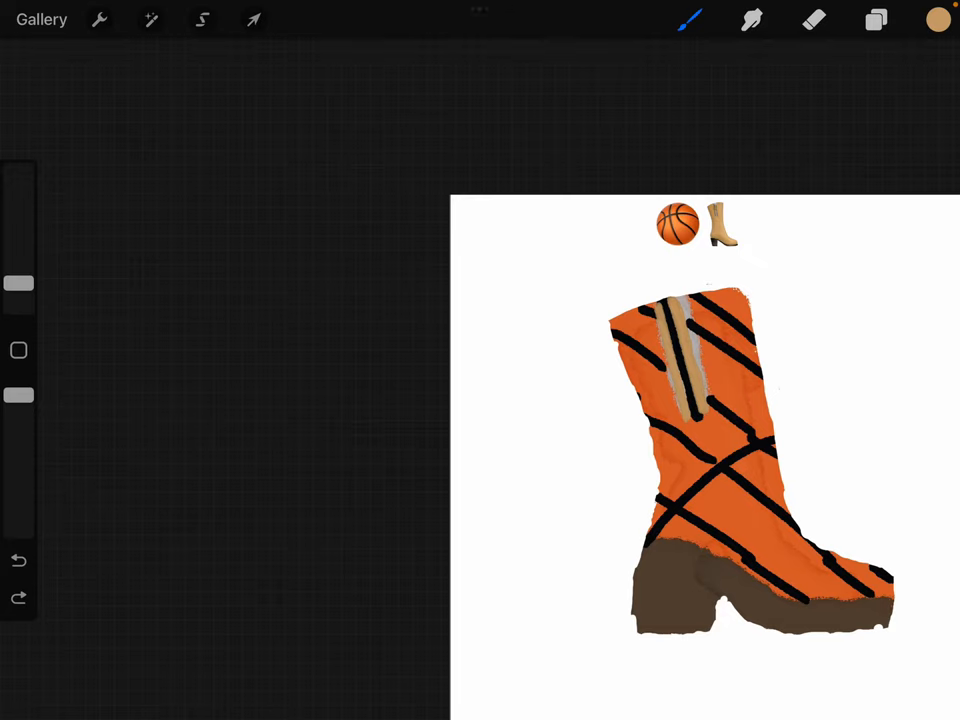
mouse_move(827, 376)
mouse_down()
mouse_move(874, 440)
mouse_move(890, 388)
mouse_move(827, 380)
mouse_up()
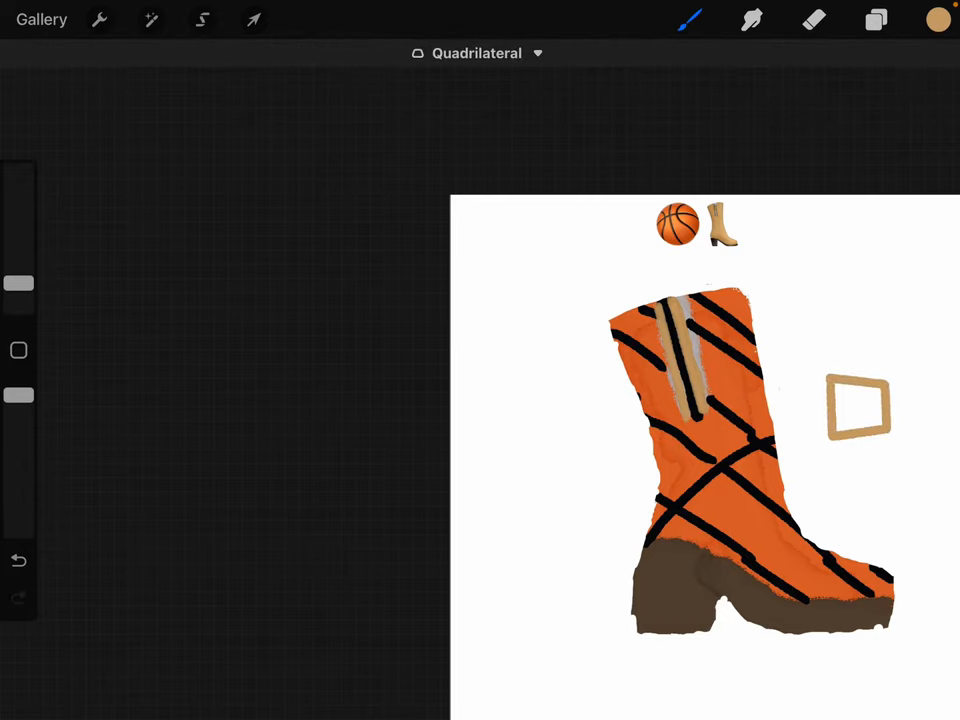
mouse_move(832, 385)
mouse_down()
mouse_move(866, 400)
mouse_move(884, 395)
mouse_move(876, 425)
mouse_move(852, 430)
mouse_move(851, 480)
mouse_move(906, 516)
mouse_move(868, 470)
mouse_move(851, 472)
mouse_up()
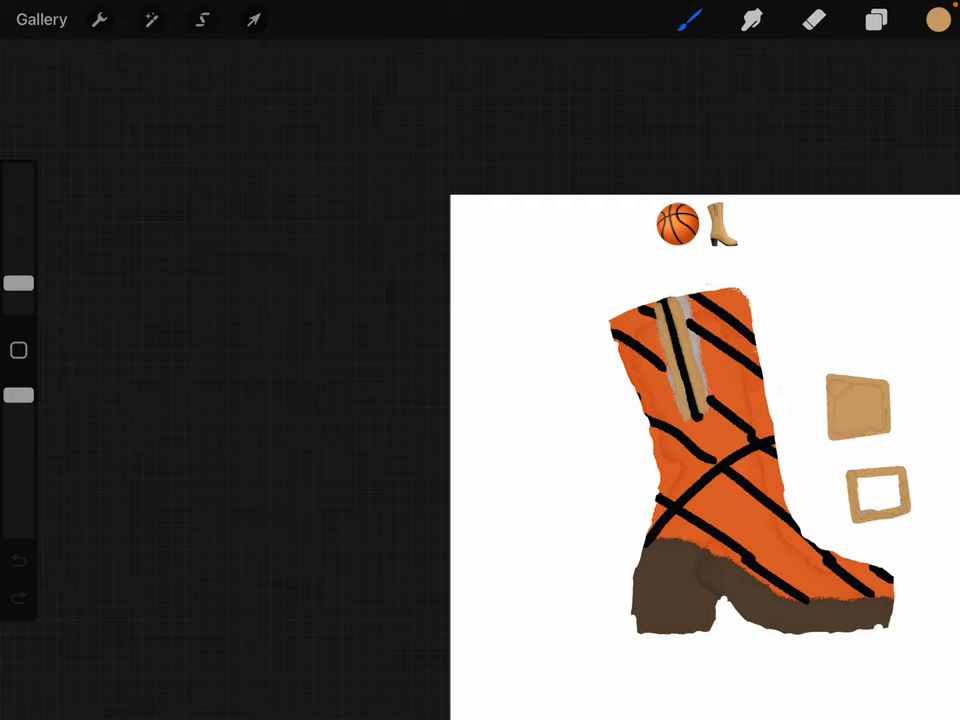
drag(878, 468, 845, 474)
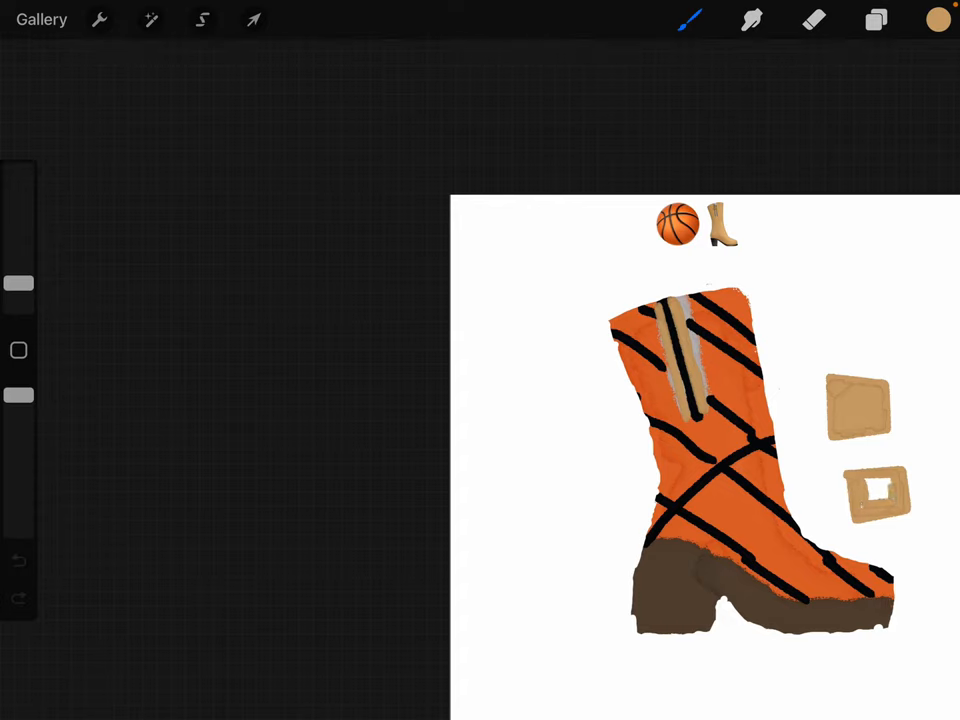
mouse_move(871, 481)
mouse_down()
mouse_move(888, 481)
mouse_move(866, 484)
mouse_move(889, 499)
mouse_up()
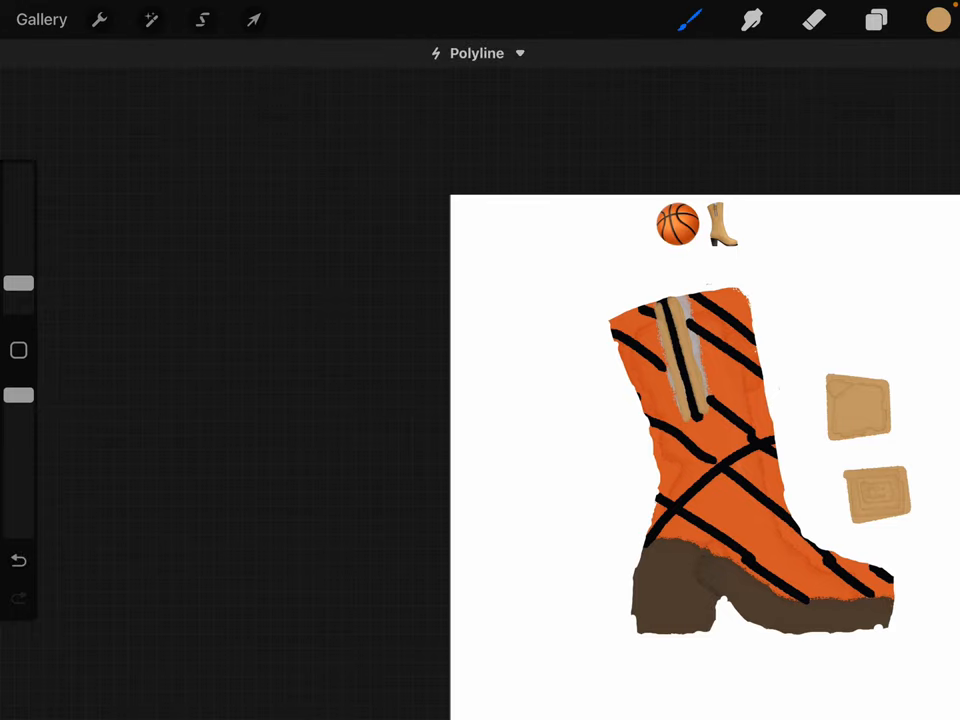
click(813, 19)
drag(830, 378, 846, 515)
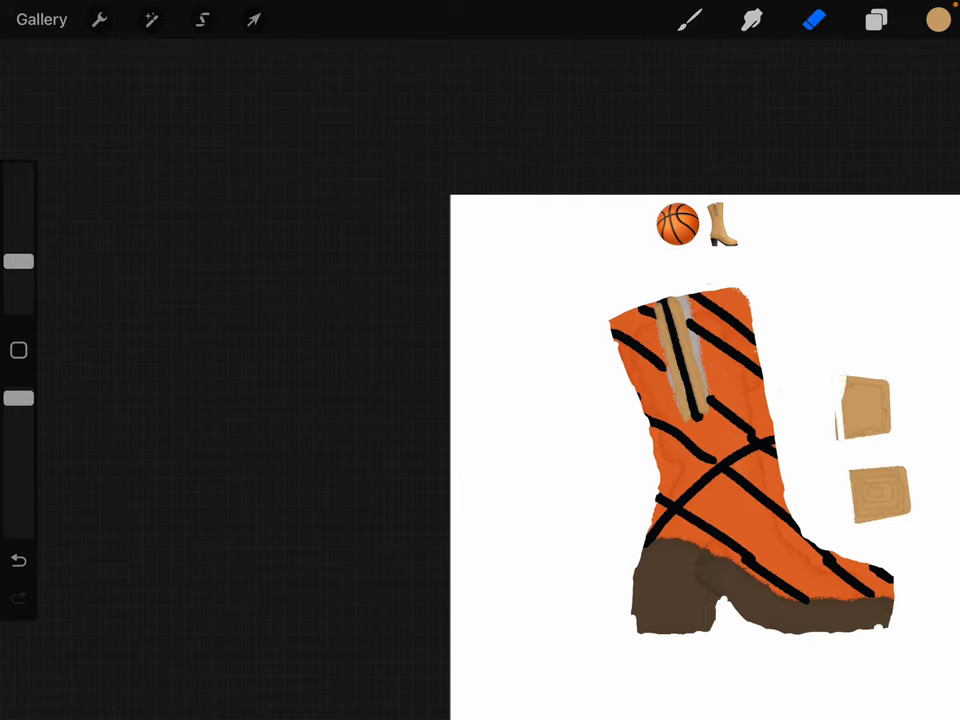
mouse_move(855, 380)
mouse_down()
mouse_move(865, 515)
mouse_move(890, 515)
mouse_up()
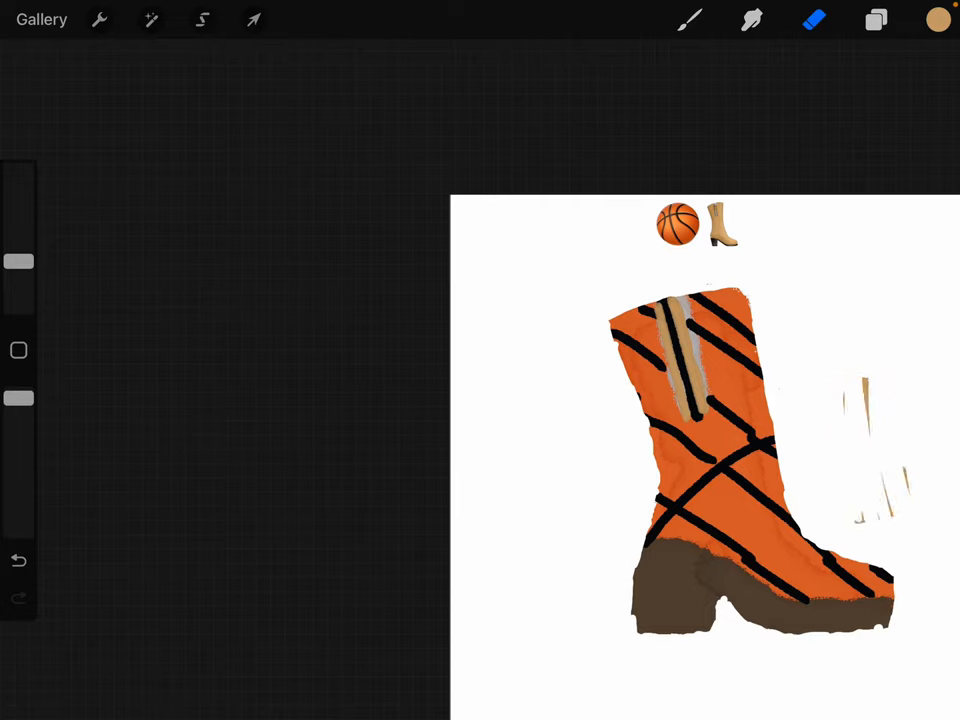
drag(866, 410, 886, 512)
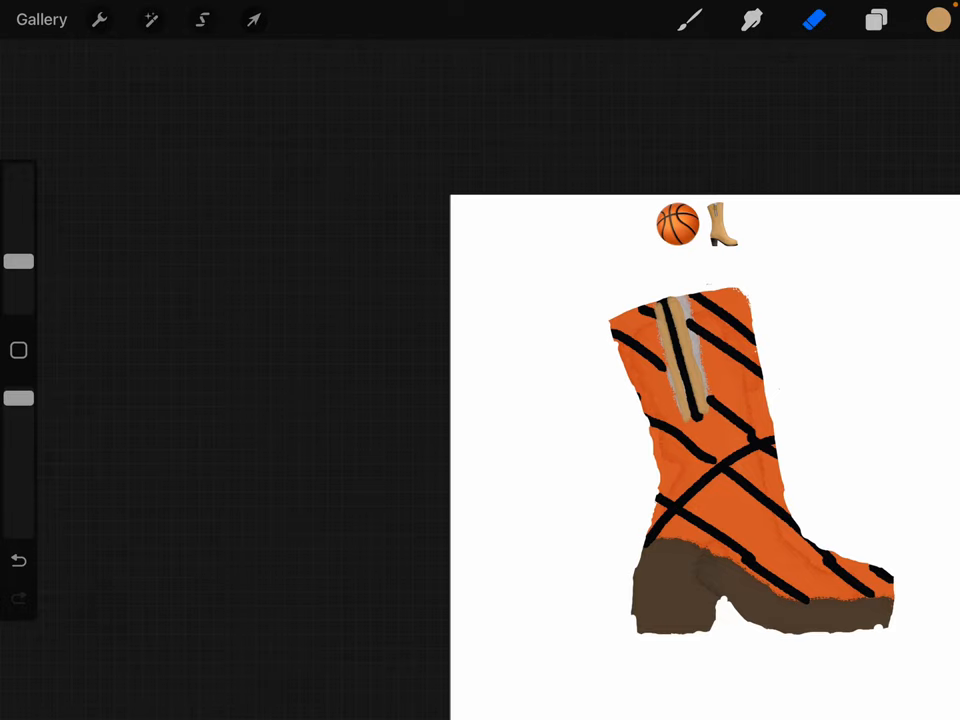
- Pick bright red and draw a small square outline right of the boot, redrawing it after two undos
click(938, 20)
drag(834, 133, 913, 222)
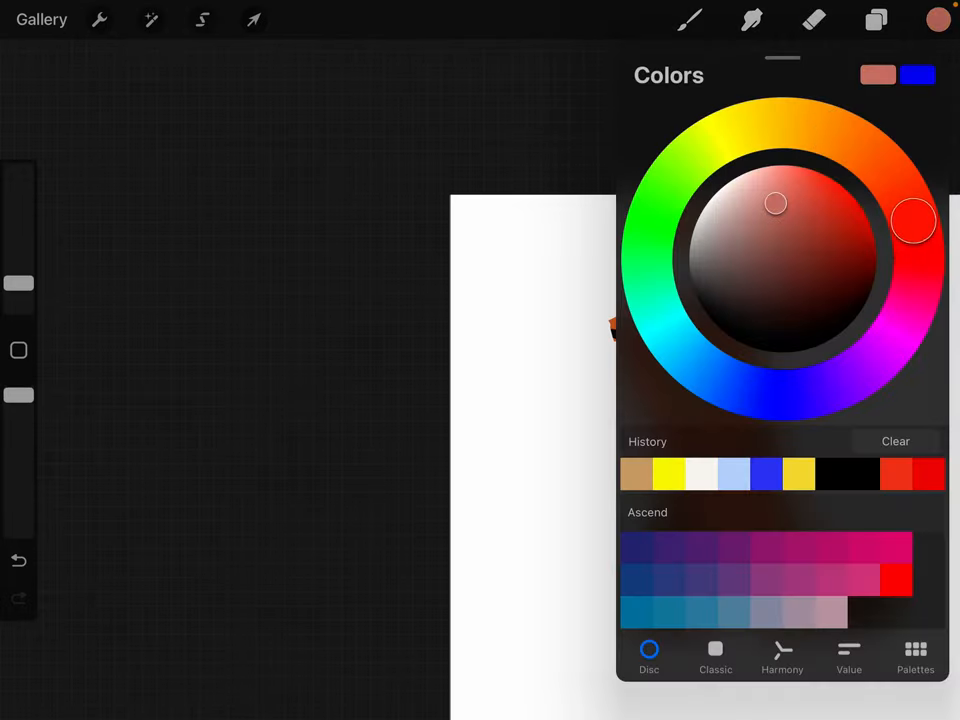
mouse_move(775, 203)
mouse_down()
mouse_move(771, 189)
mouse_move(855, 197)
mouse_up()
click(938, 20)
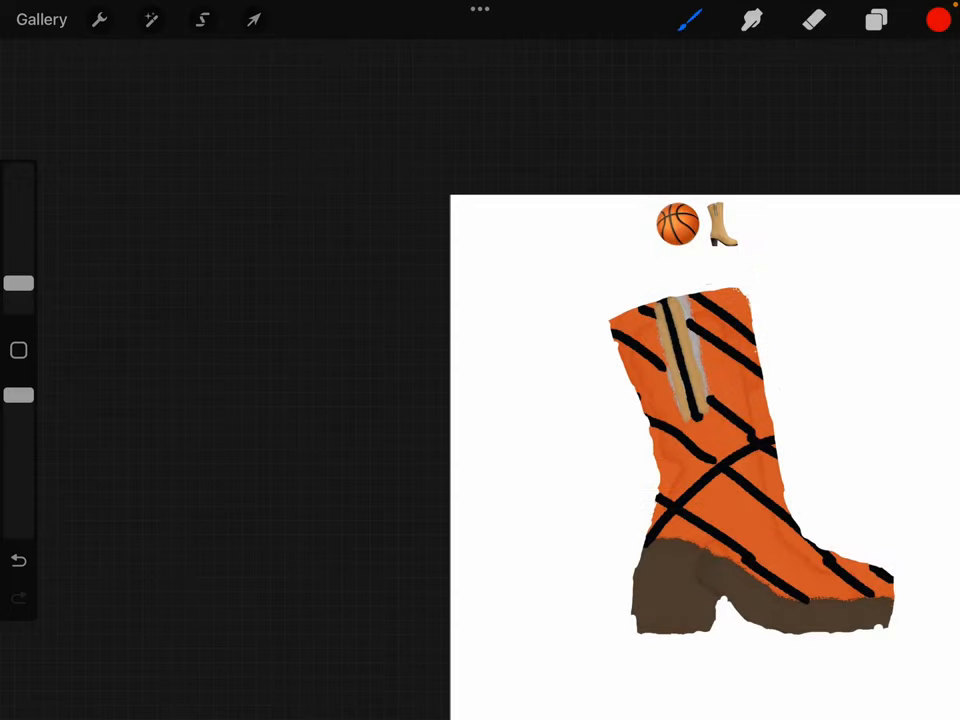
mouse_move(855, 388)
mouse_down()
mouse_move(887, 443)
mouse_move(918, 392)
mouse_move(855, 390)
mouse_up()
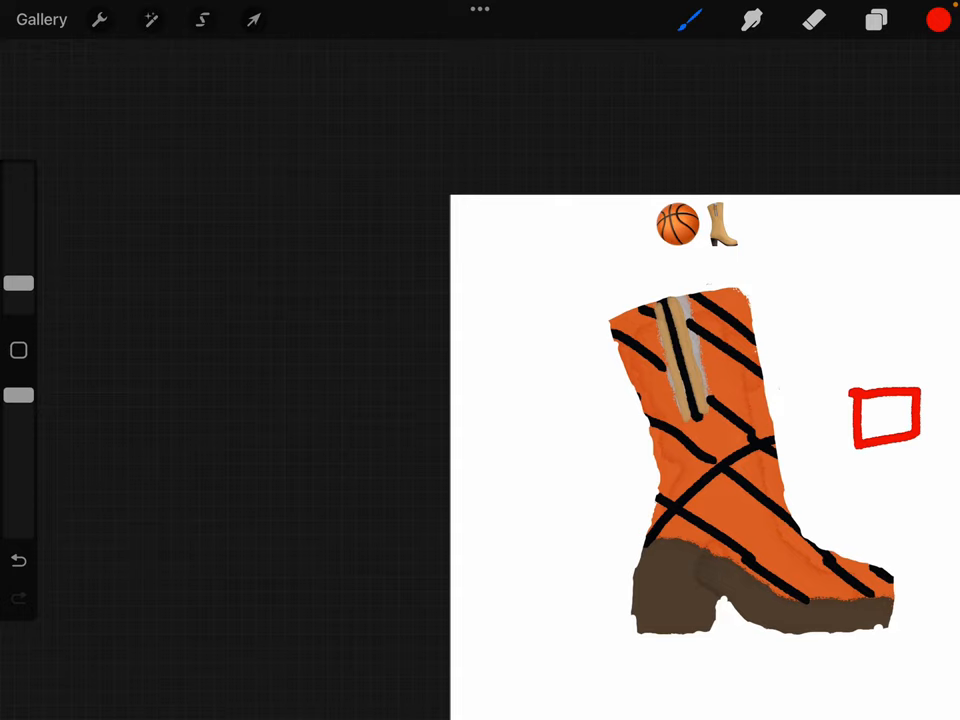
key(ctrl+z)
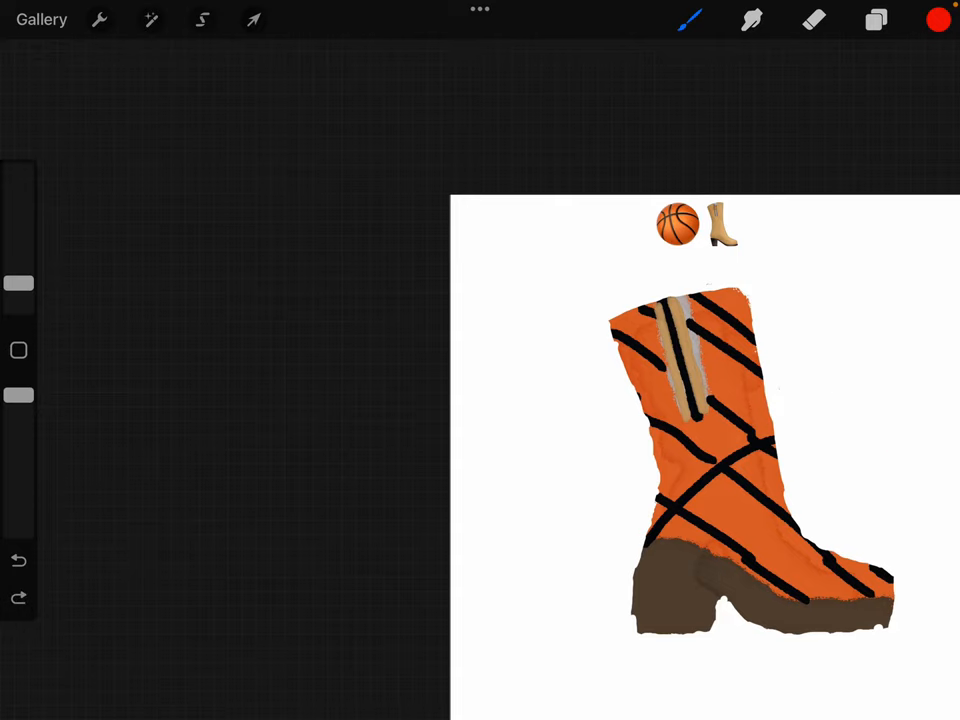
mouse_move(837, 398)
mouse_down()
mouse_move(923, 452)
mouse_move(928, 394)
mouse_move(837, 398)
mouse_up()
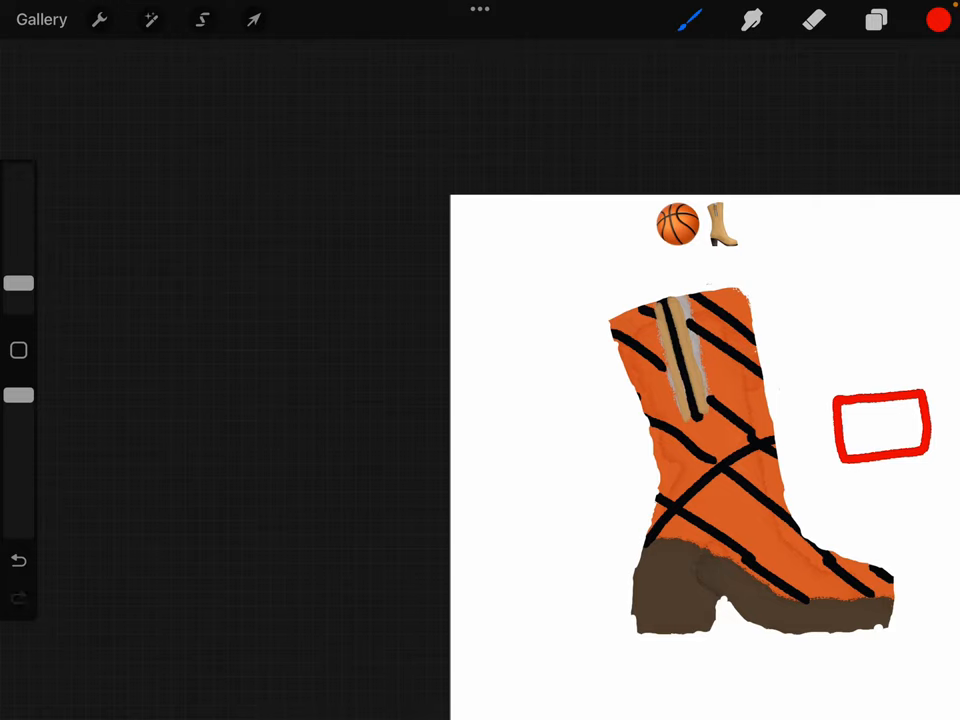
key(ctrl+z)
mouse_move(848, 406)
mouse_down()
mouse_move(907, 461)
mouse_move(913, 407)
mouse_move(848, 406)
mouse_up()
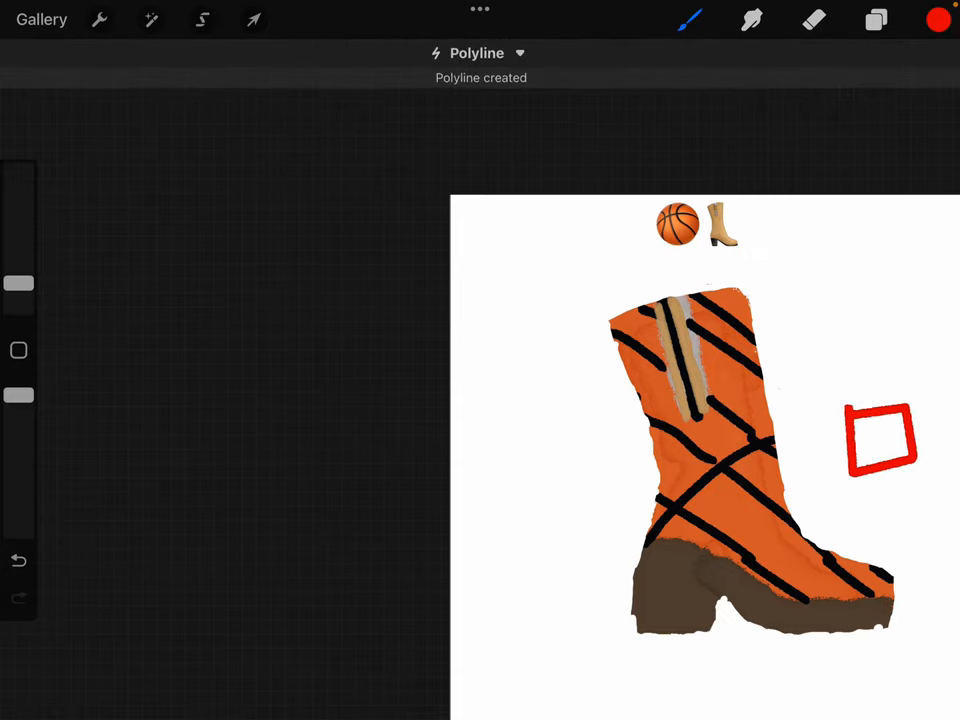
- Paint orange and then yellow bands inside the red square
click(938, 20)
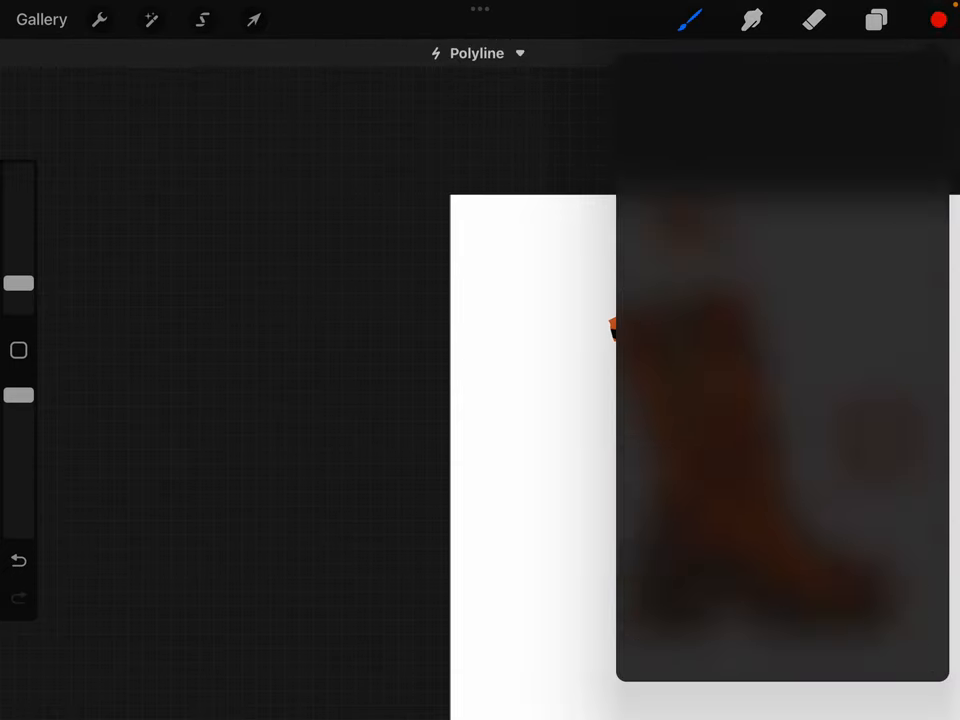
drag(913, 220, 844, 137)
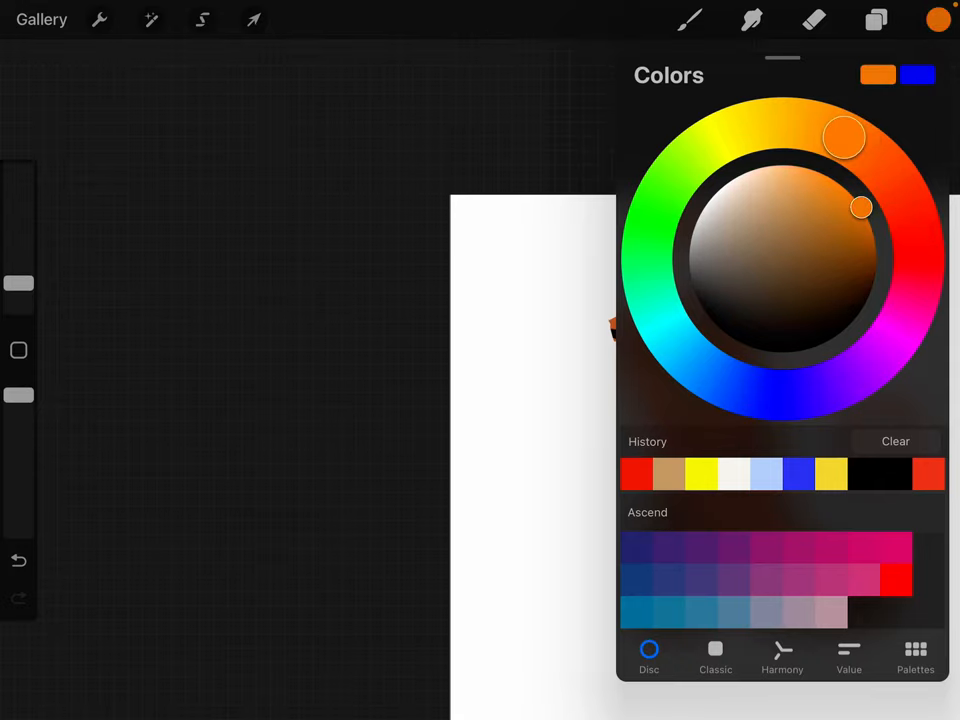
click(689, 20)
mouse_move(855, 418)
mouse_down()
mouse_move(856, 460)
mouse_move(889, 460)
mouse_up()
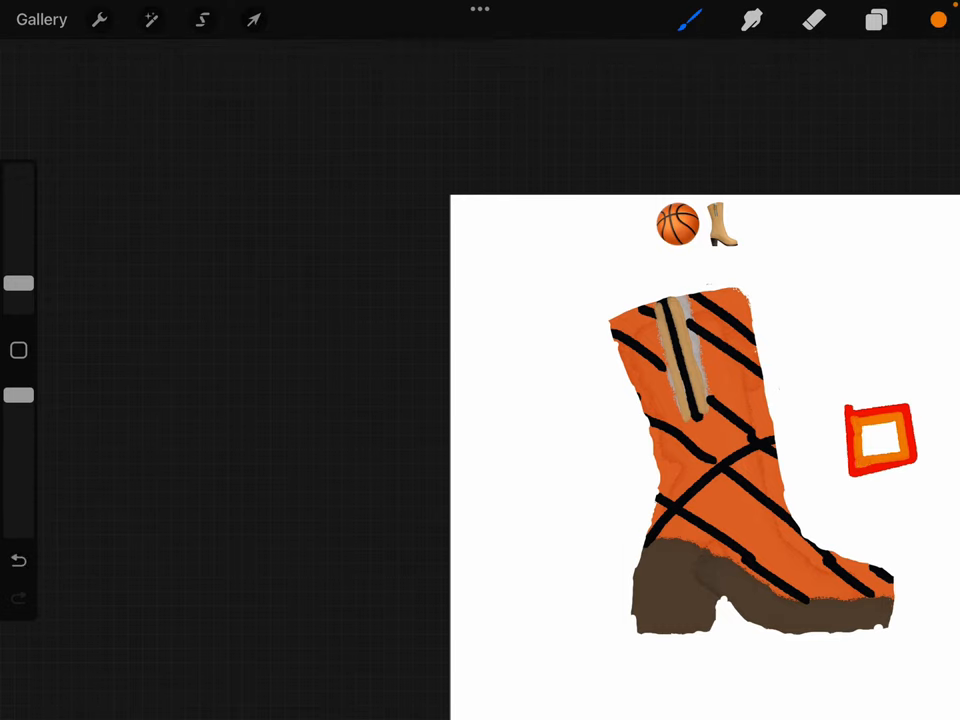
click(938, 20)
drag(842, 136, 763, 123)
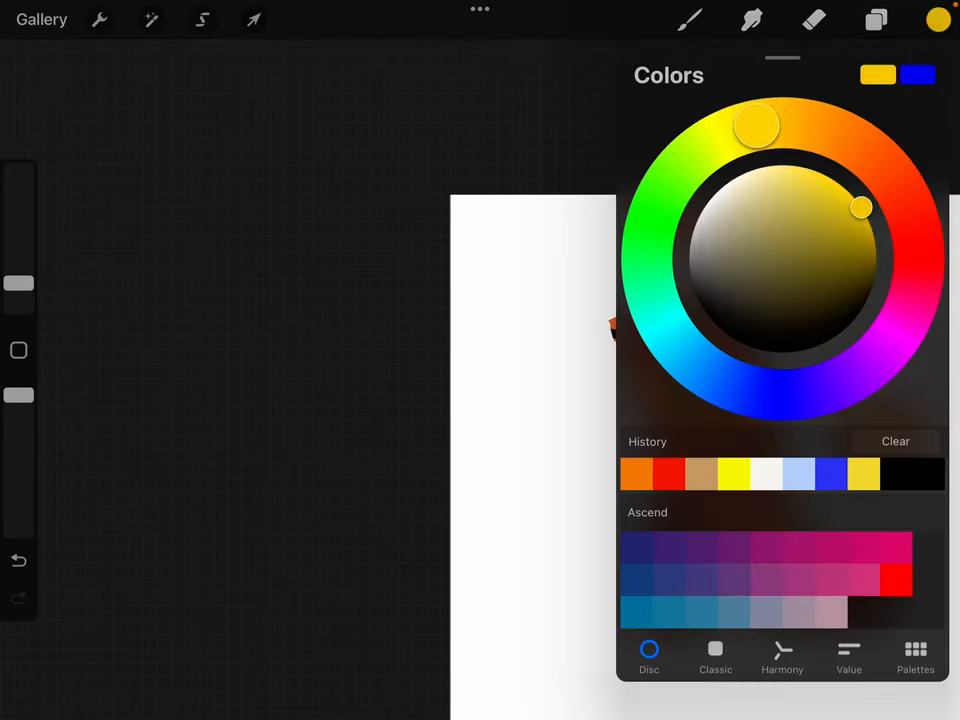
click(690, 20)
mouse_move(858, 424)
mouse_down()
mouse_move(888, 454)
mouse_move(896, 445)
mouse_up()
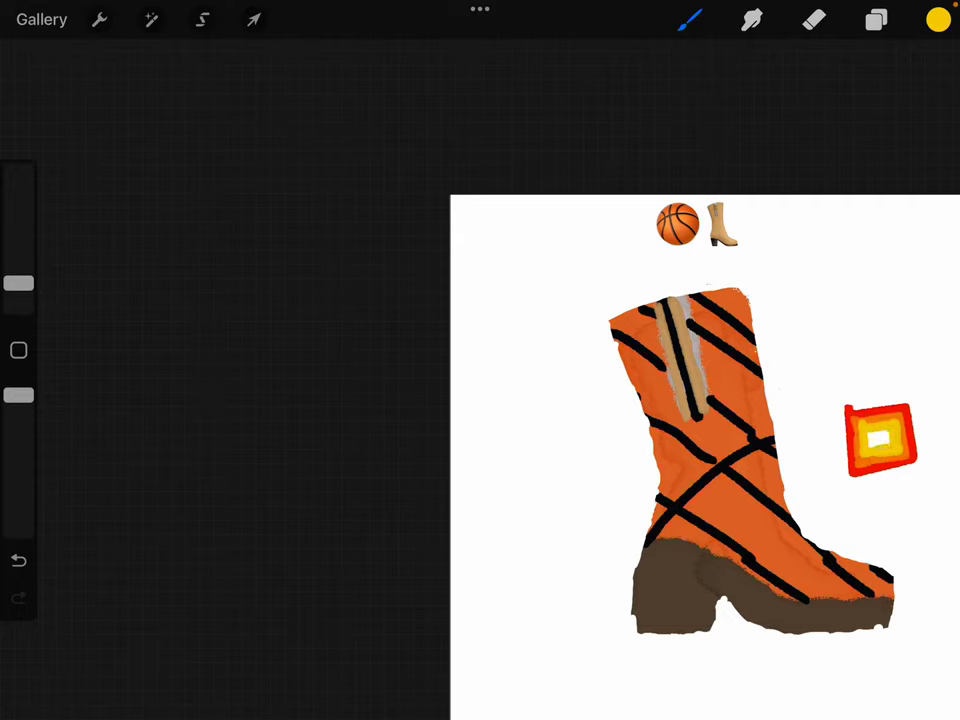
drag(858, 425, 858, 447)
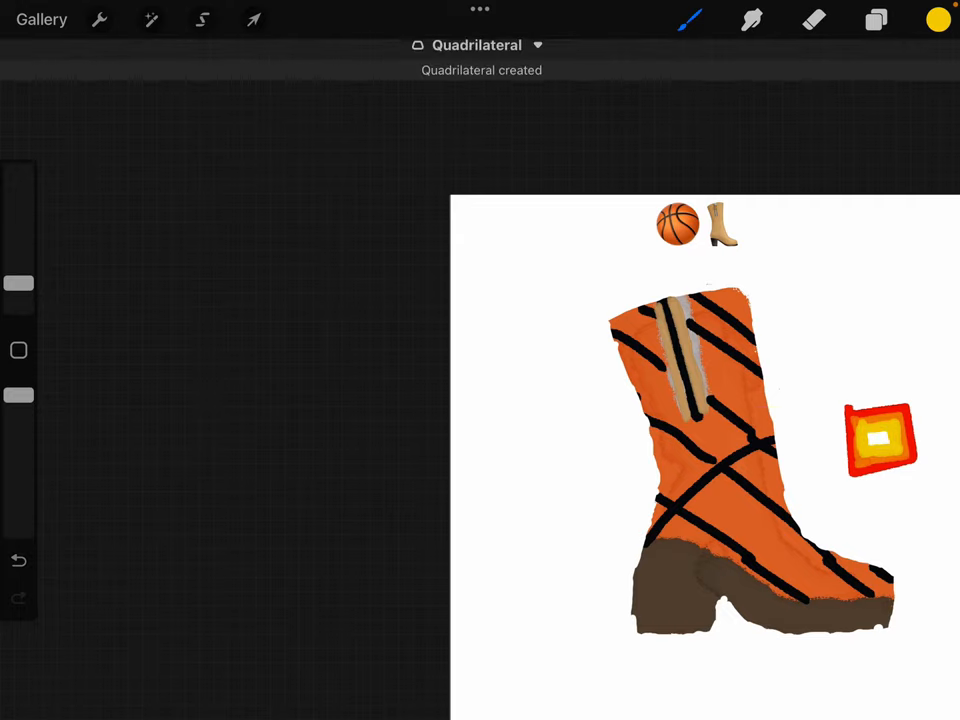
- Fill the square's centre with green, then blue, then a small purple mark
click(938, 20)
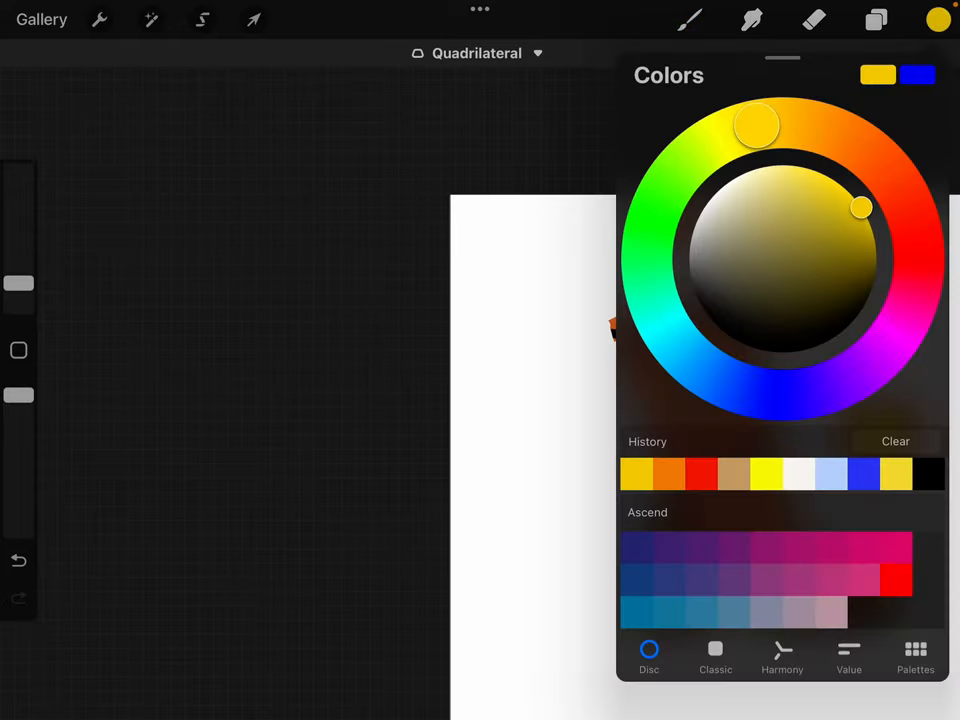
drag(757, 125, 656, 206)
click(938, 20)
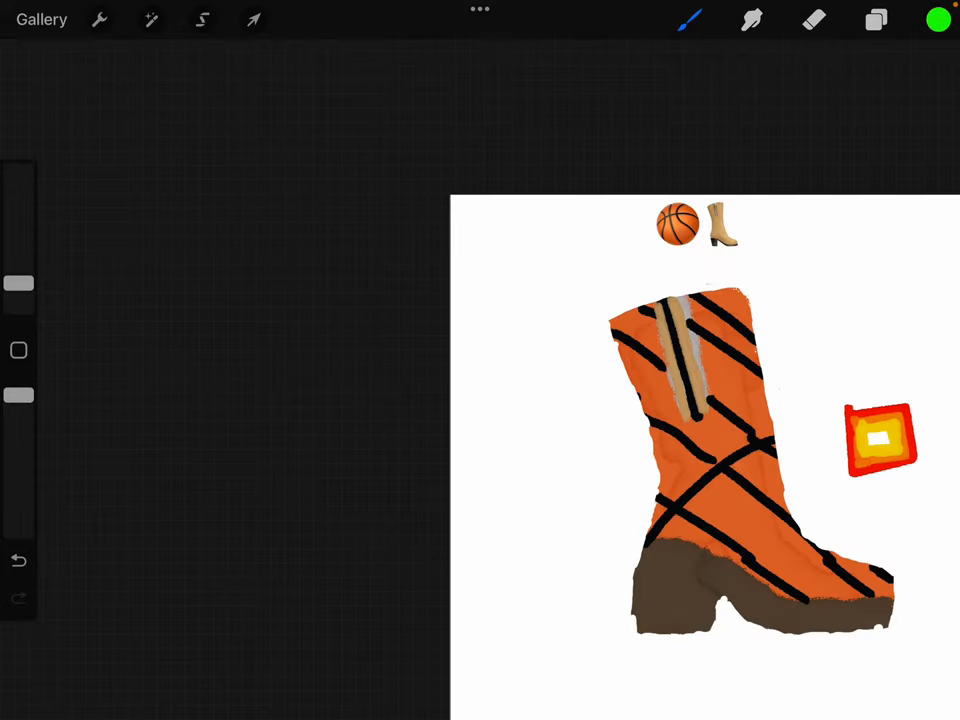
drag(868, 440, 887, 442)
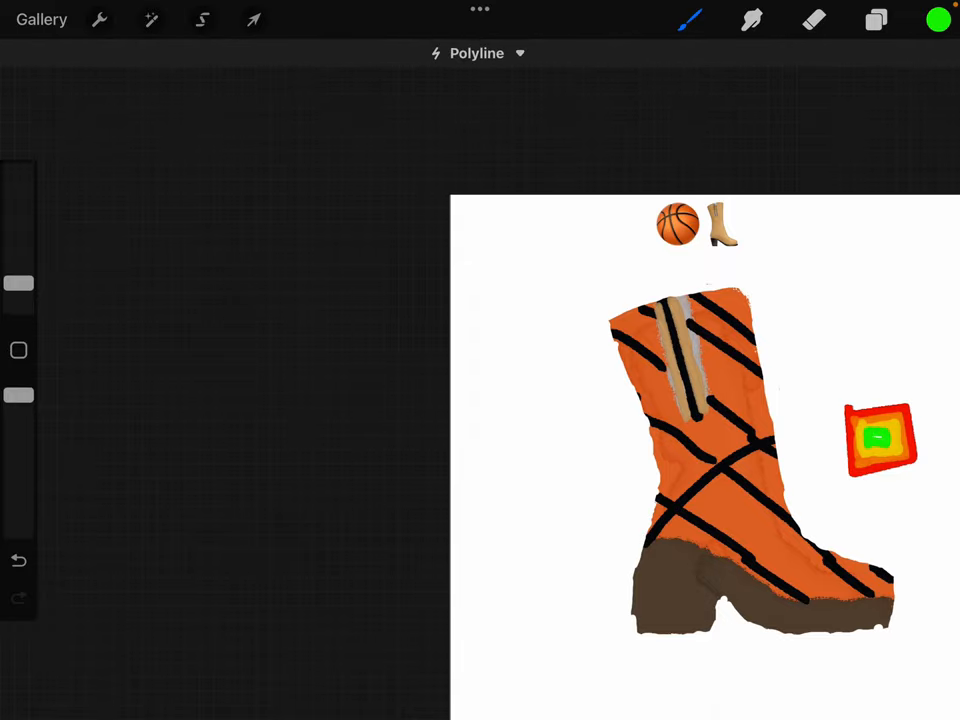
click(938, 20)
drag(656, 206, 774, 392)
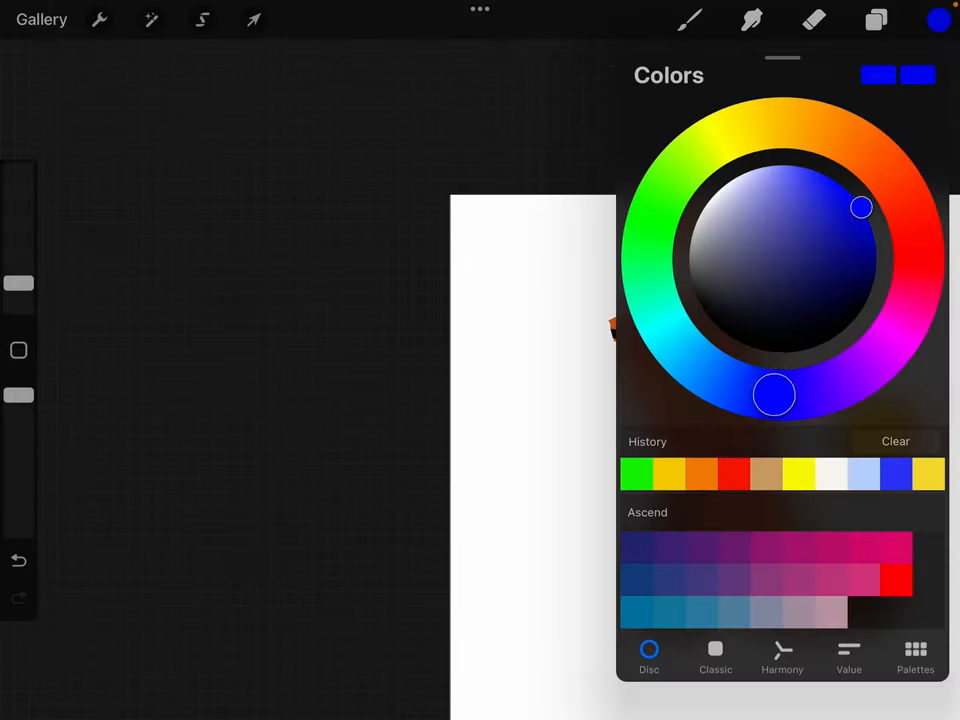
click(938, 20)
drag(867, 434, 882, 438)
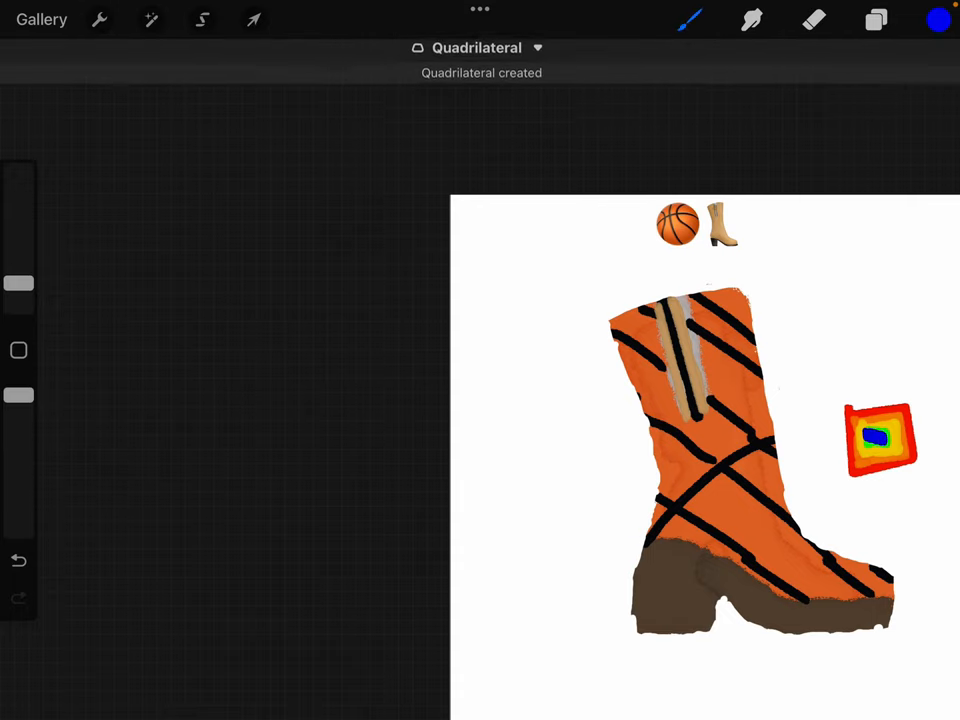
click(938, 20)
drag(774, 392, 863, 366)
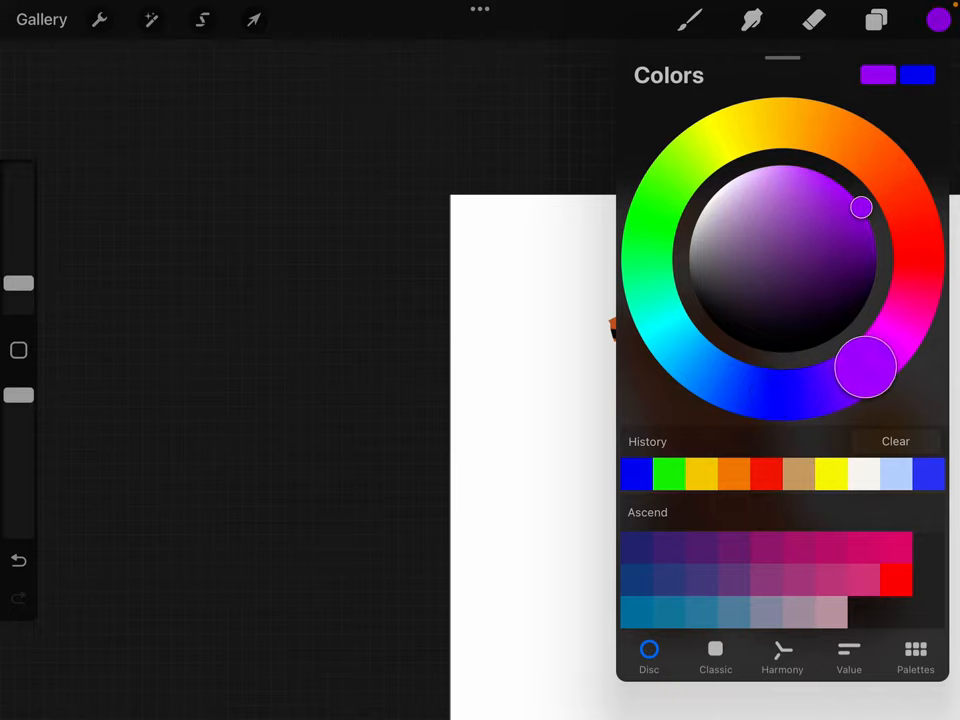
click(938, 20)
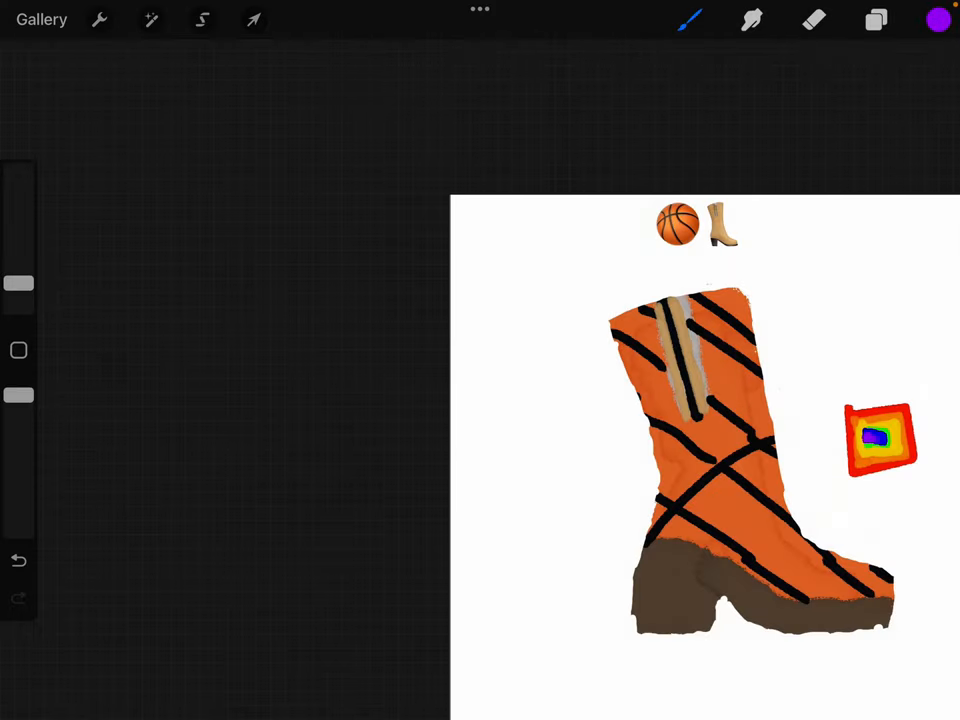
drag(866, 434, 878, 438)
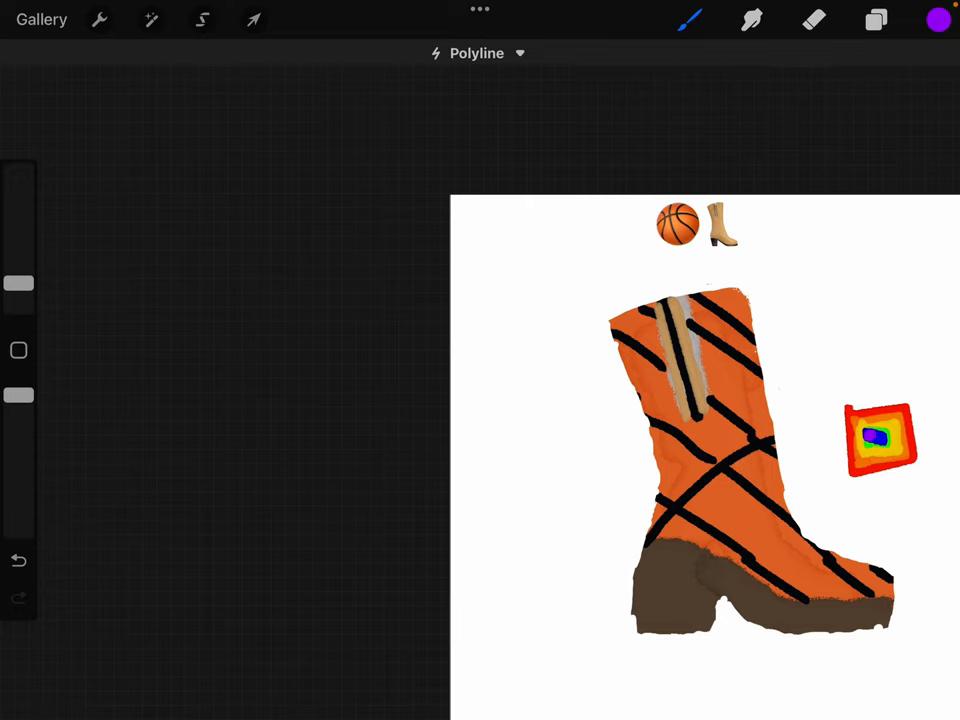
- Scribble purple over the rainbow square and add strokes forming a starburst X beside it
mouse_move(850, 395)
mouse_down()
mouse_move(850, 480)
mouse_move(870, 380)
mouse_move(895, 515)
mouse_up()
drag(900, 370, 910, 505)
drag(912, 505, 924, 352)
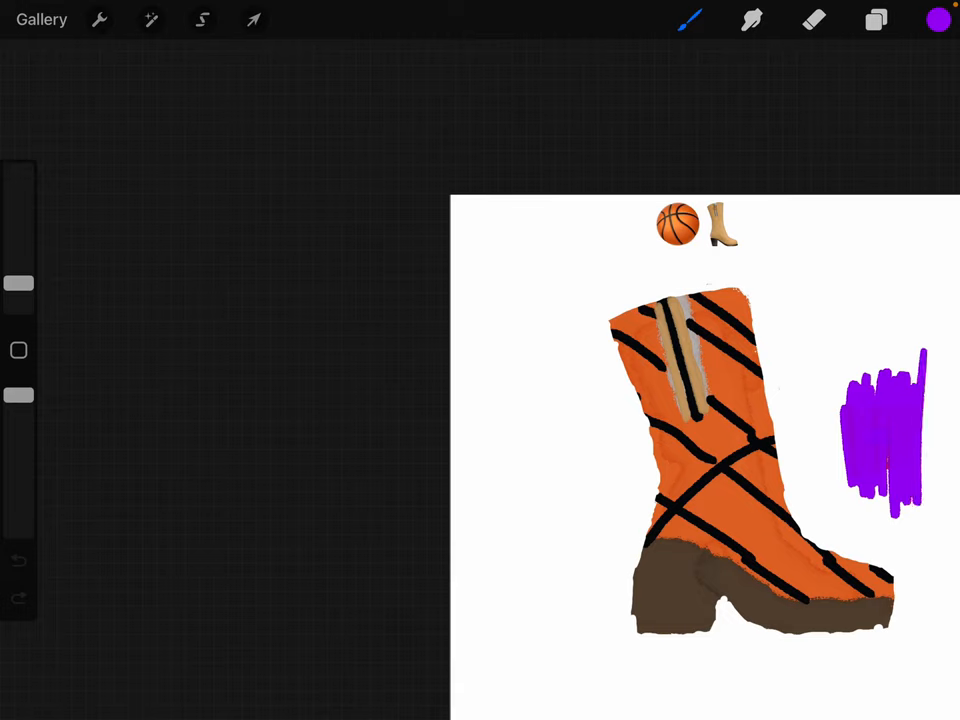
mouse_move(856, 310)
mouse_down()
mouse_move(840, 318)
mouse_move(822, 404)
mouse_up()
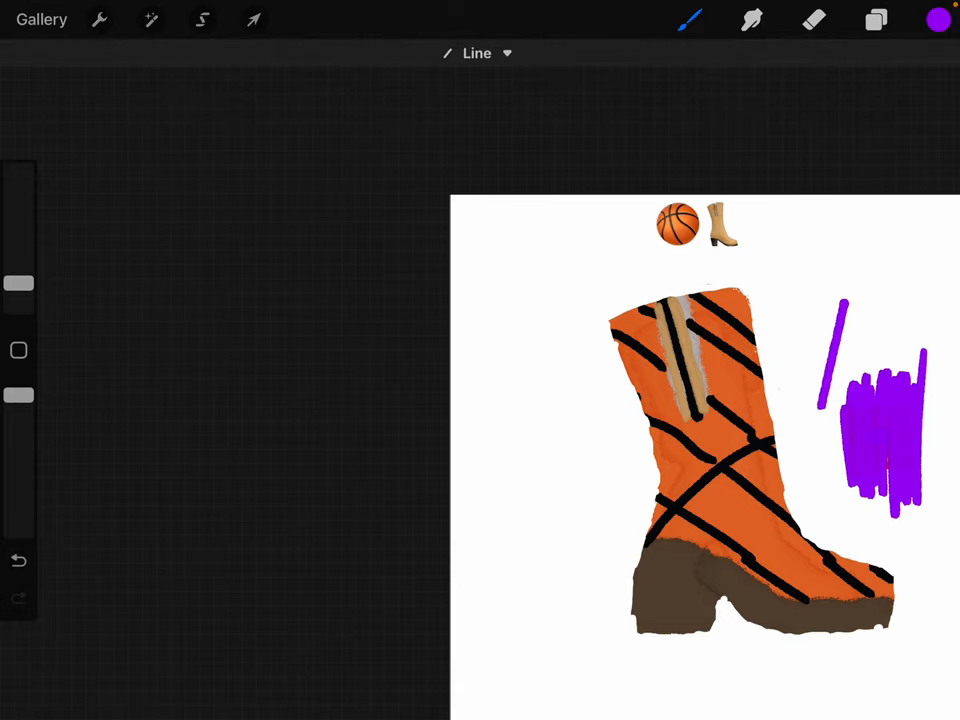
mouse_move(787, 313)
mouse_down()
mouse_move(810, 343)
mouse_move(868, 378)
mouse_up()
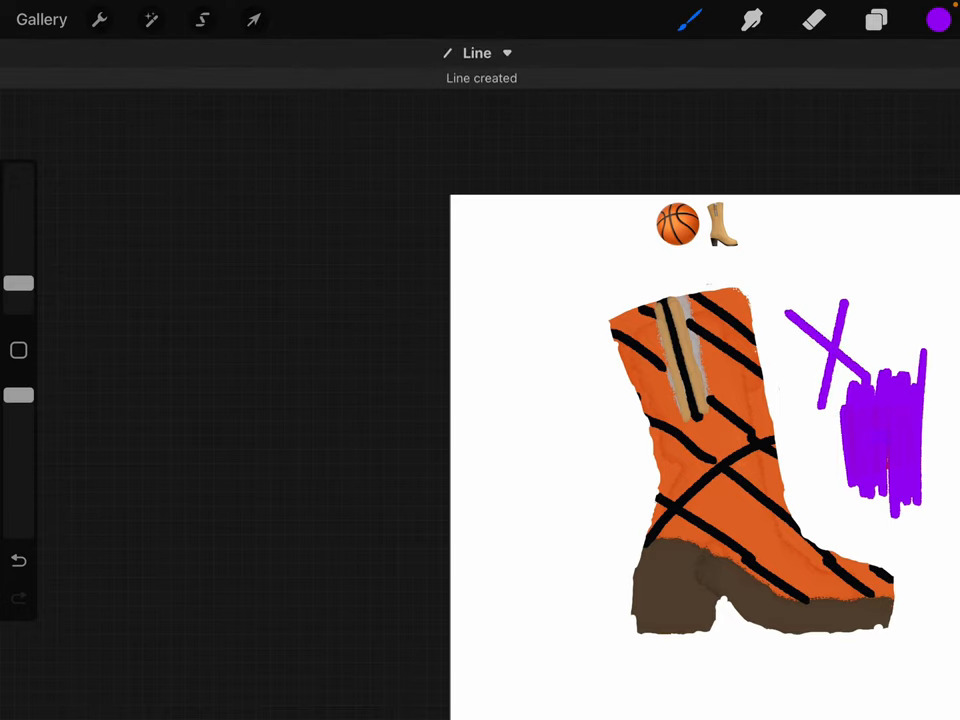
mouse_move(818, 305)
mouse_down()
mouse_move(830, 372)
mouse_move(878, 343)
mouse_up()
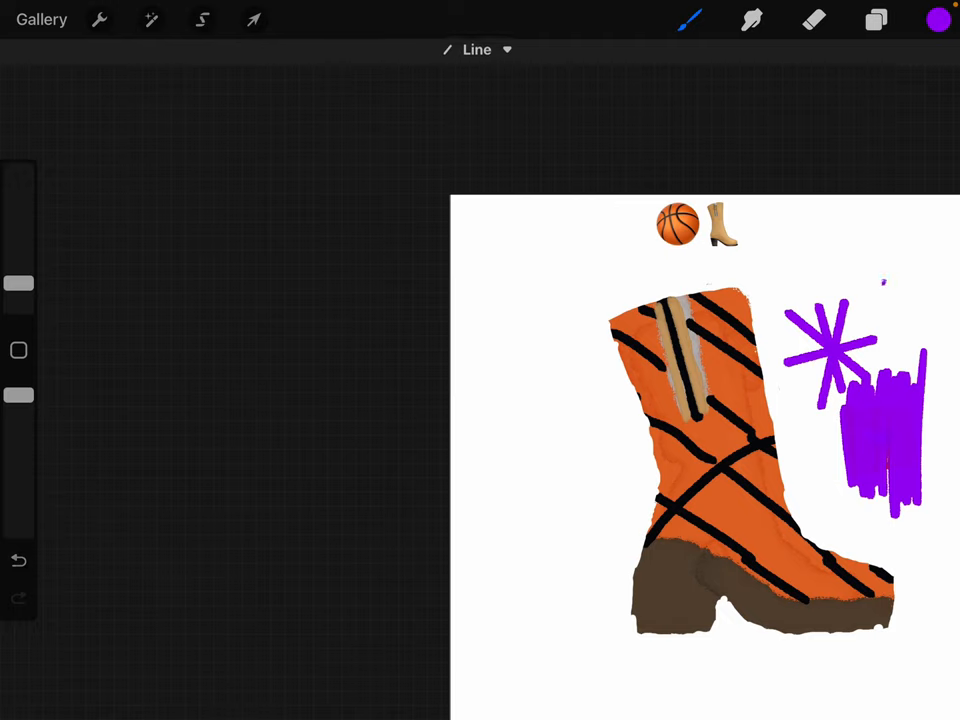
mouse_move(883, 282)
mouse_down()
mouse_move(893, 340)
mouse_move(826, 281)
mouse_move(477, 656)
mouse_up()
- Draw two long purple diagonals across the boot, holding to snap them straight
mouse_move(501, 252)
mouse_down()
mouse_move(709, 421)
mouse_move(931, 645)
mouse_up()
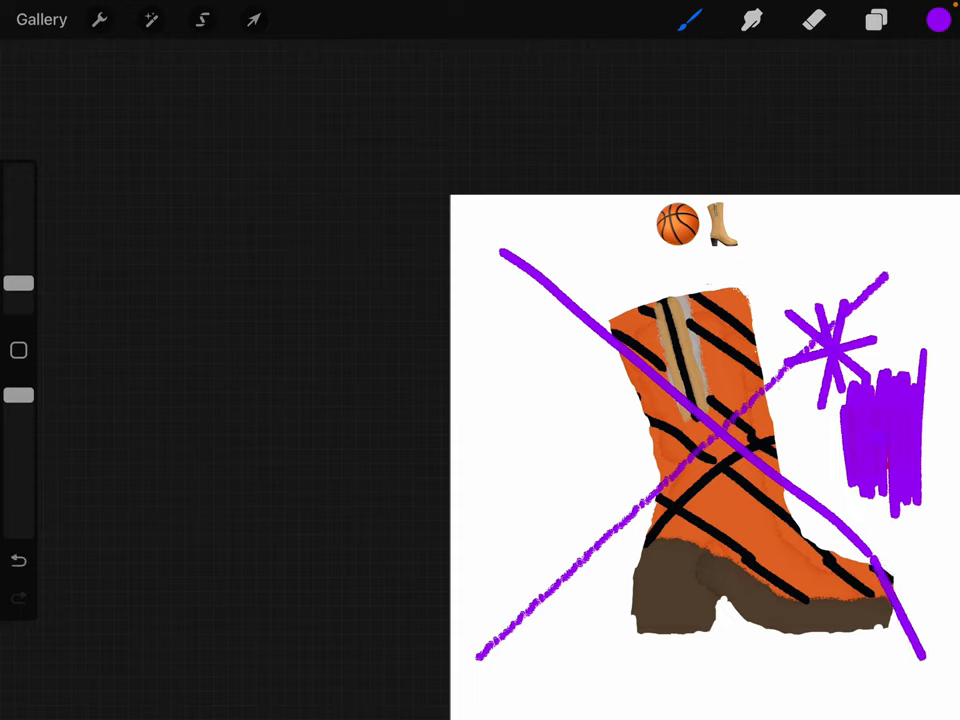
mouse_move(931, 645)
mouse_down()
mouse_move(945, 622)
mouse_move(879, 546)
mouse_move(926, 561)
mouse_move(940, 642)
mouse_up()
drag(497, 250, 938, 638)
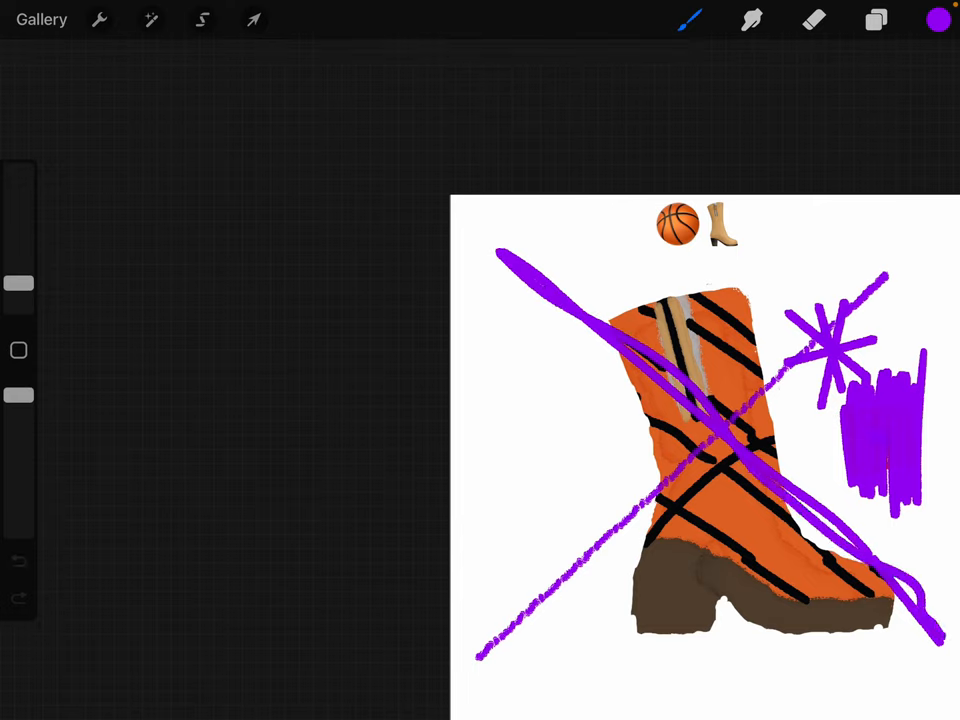
drag(938, 638, 940, 636)
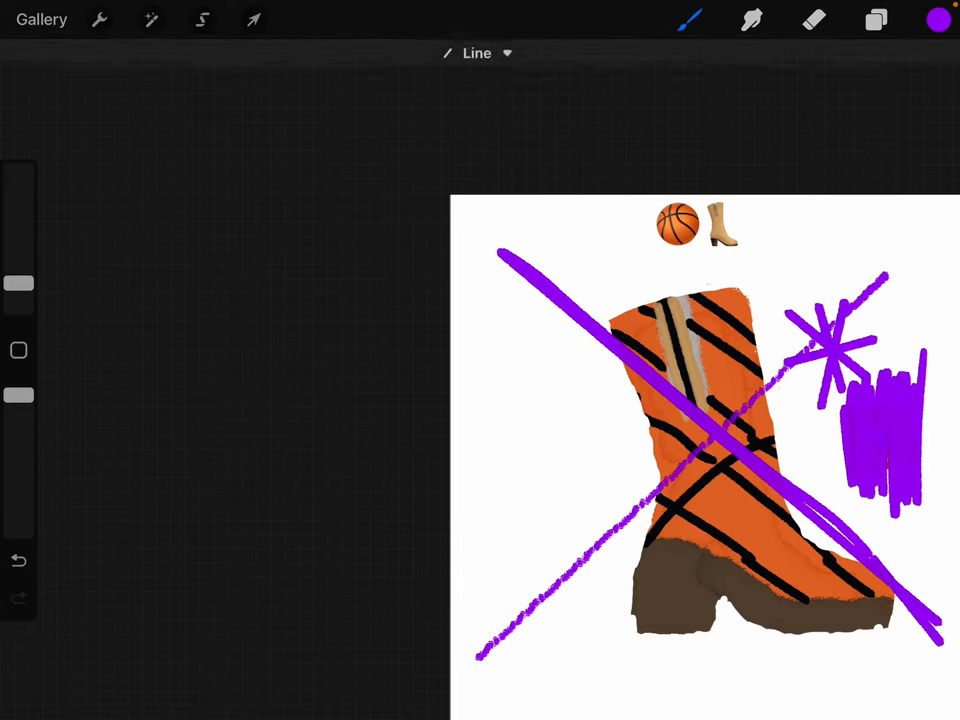
drag(476, 657, 735, 420)
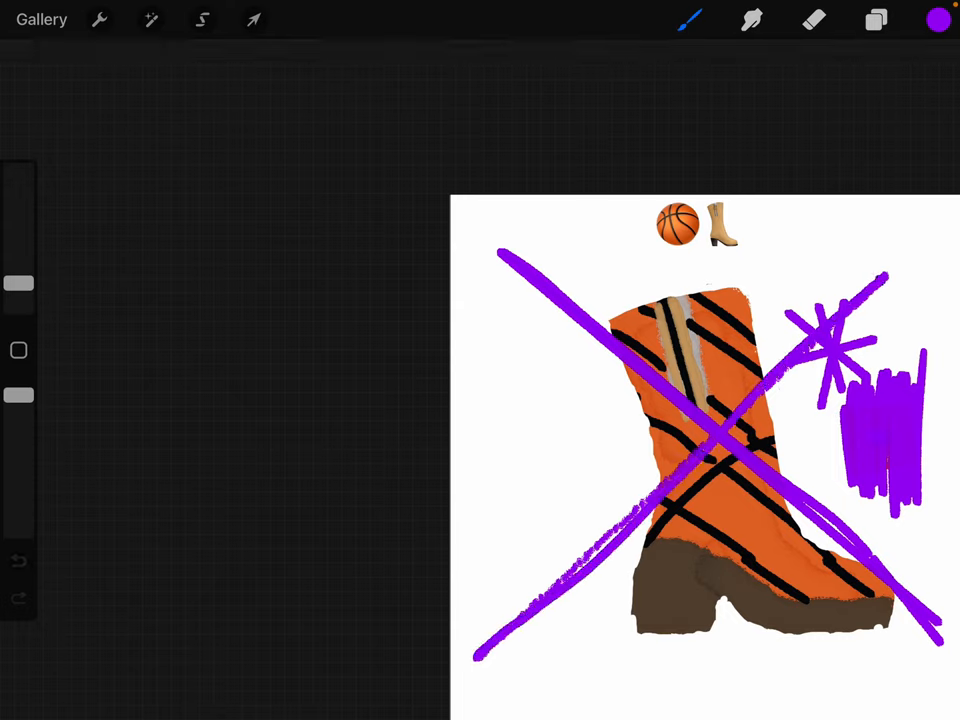
drag(735, 420, 736, 419)
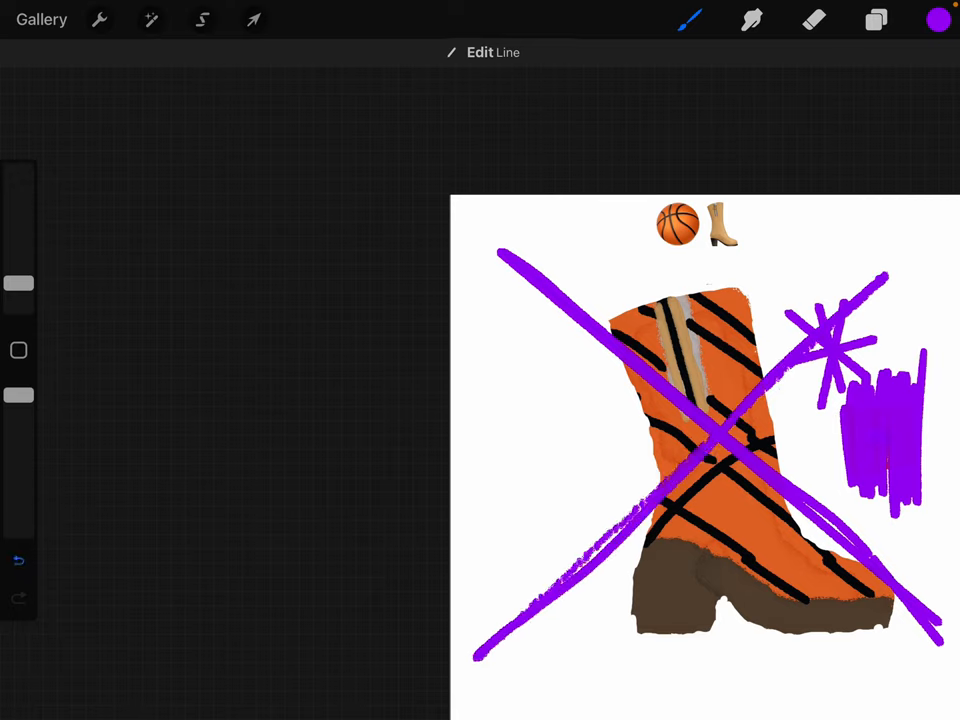
- Undo repeatedly to remove the purple strokes and the rainbow square, back to the tan squares
click(18, 560)
click(18, 560)
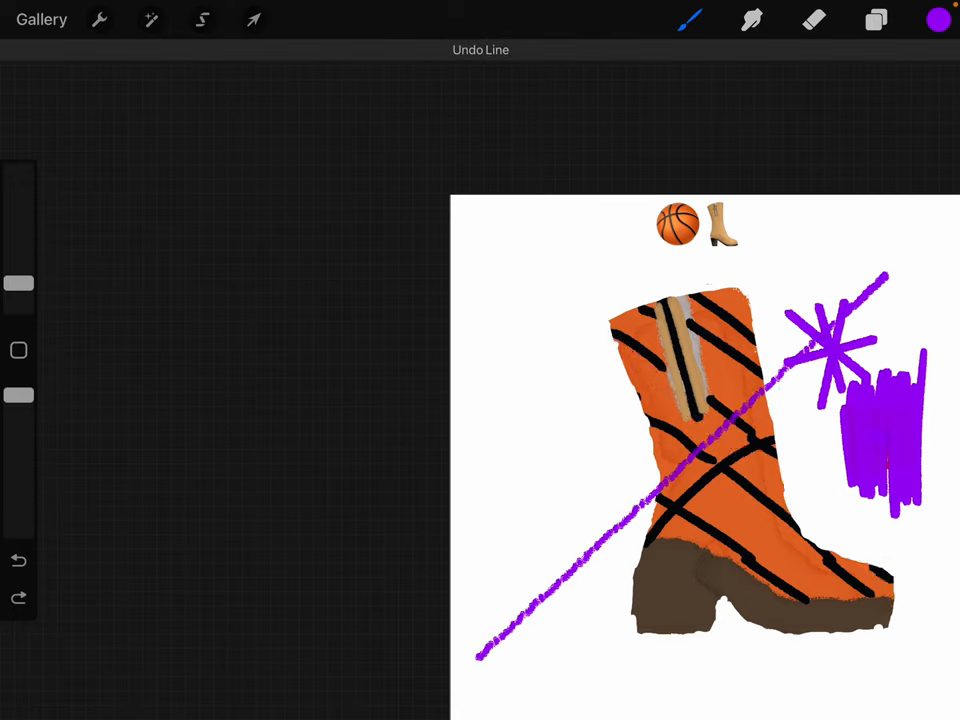
click(18, 560)
click(18, 560)
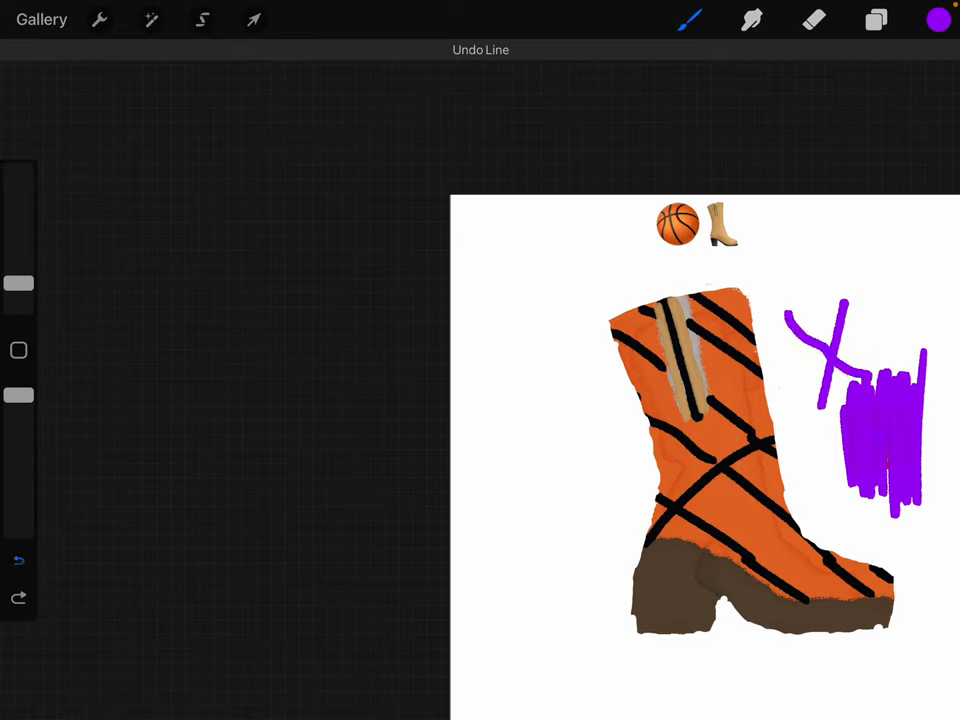
click(18, 560)
click(18, 560)
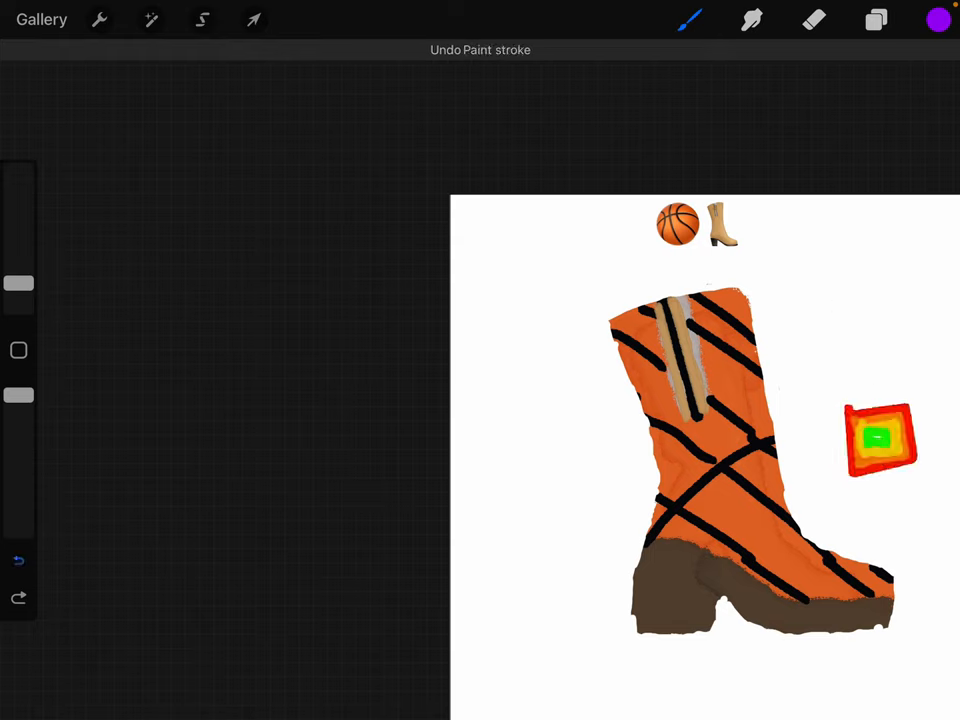
click(18, 560)
click(18, 560)
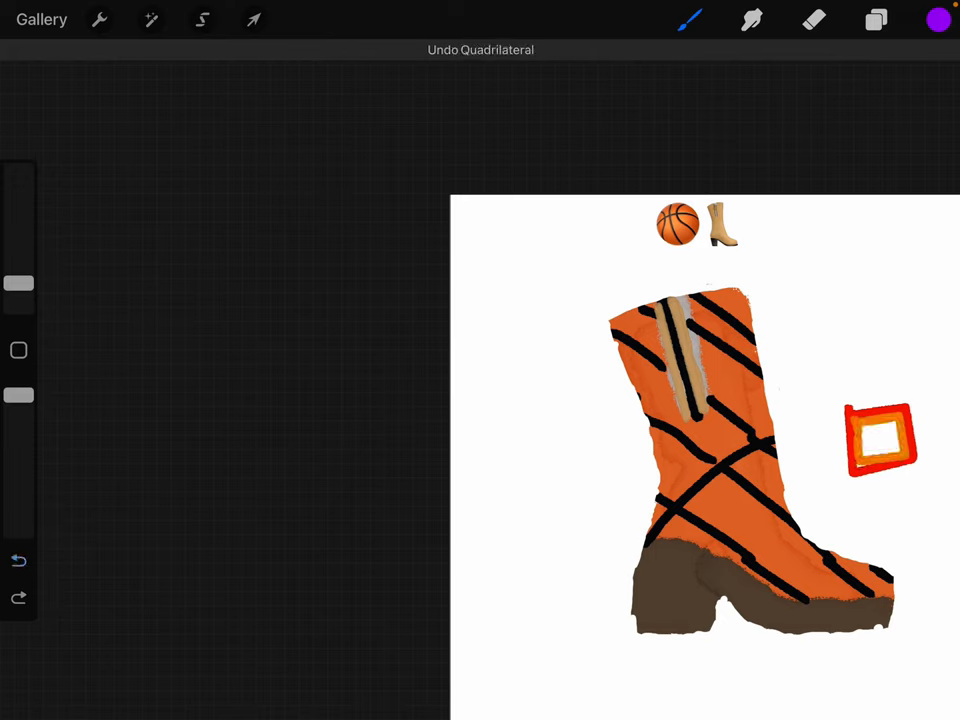
click(18, 560)
click(18, 560)
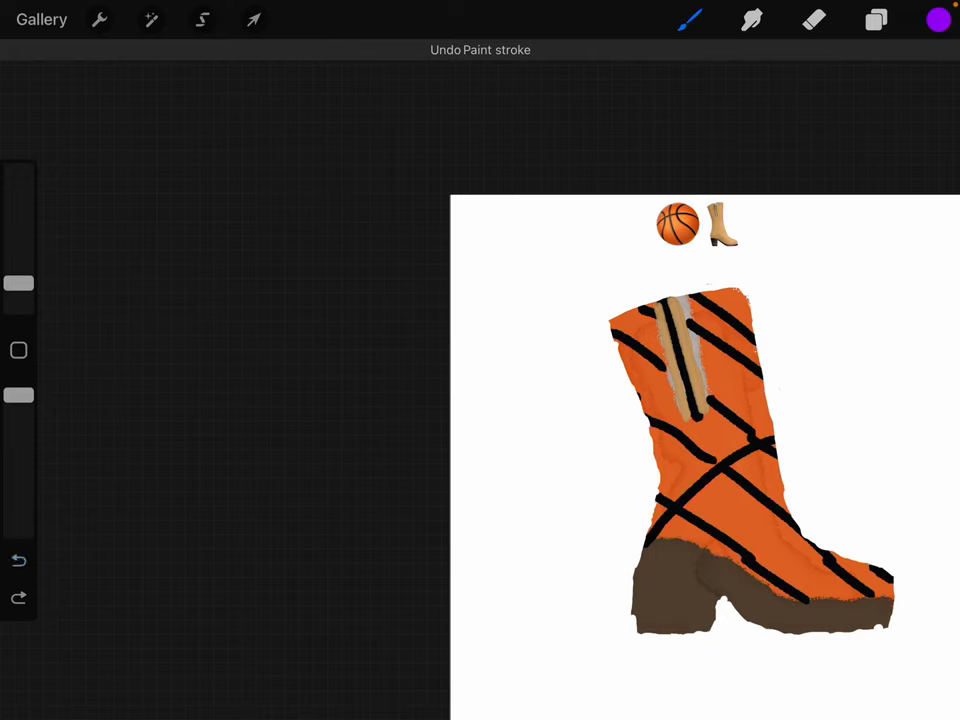
click(18, 560)
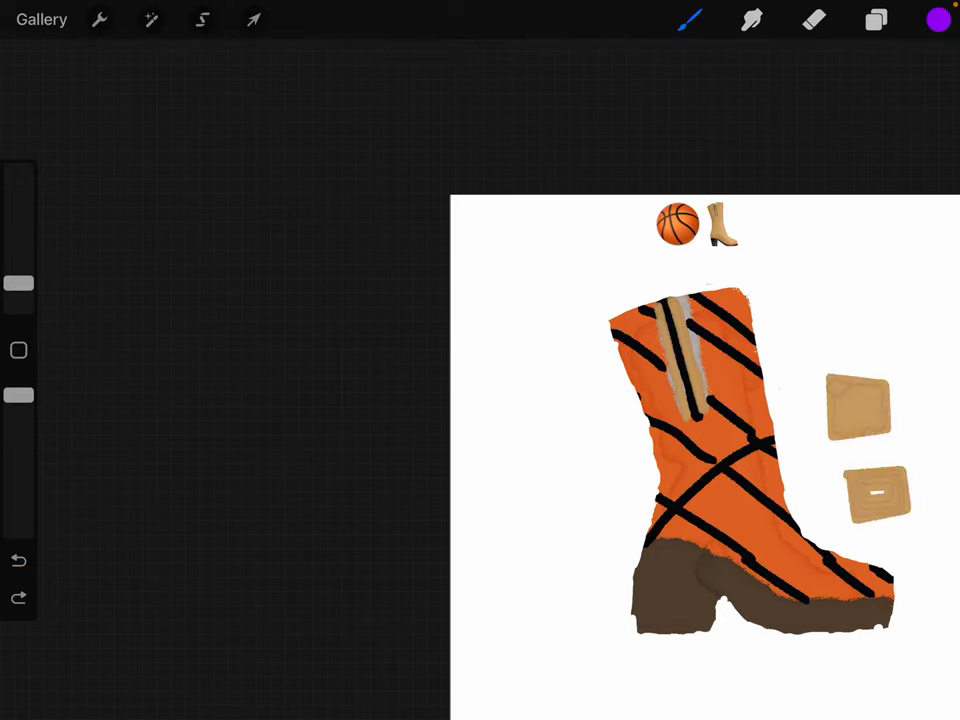
- With a much larger eraser, wipe out the whole boot and the tan squares so only the emojis remain
click(813, 19)
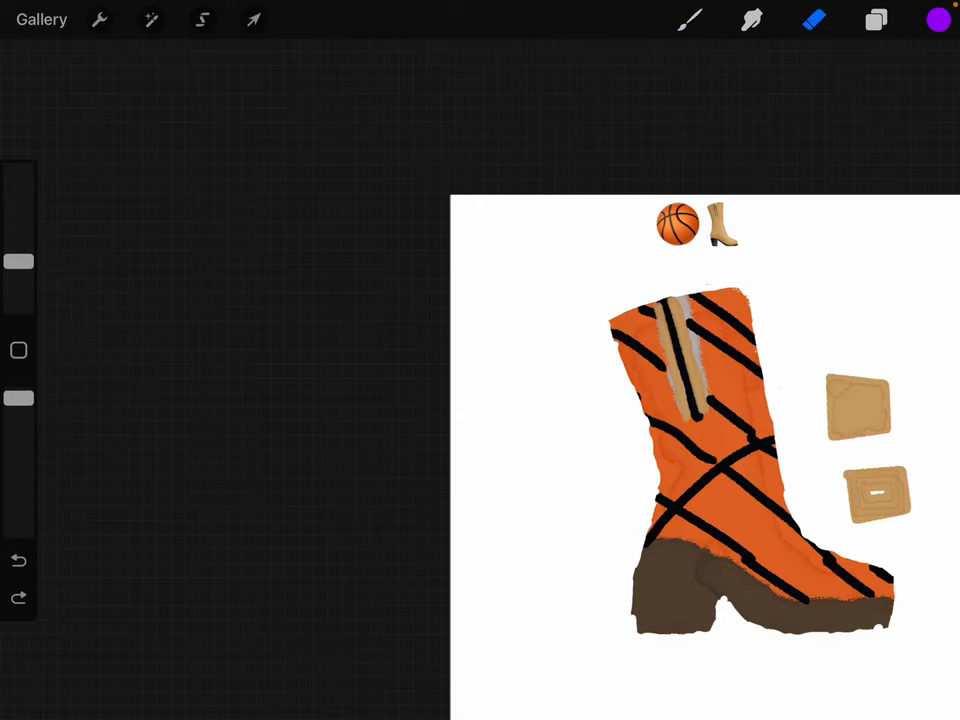
drag(18, 261, 18, 171)
drag(600, 380, 700, 280)
drag(640, 440, 750, 320)
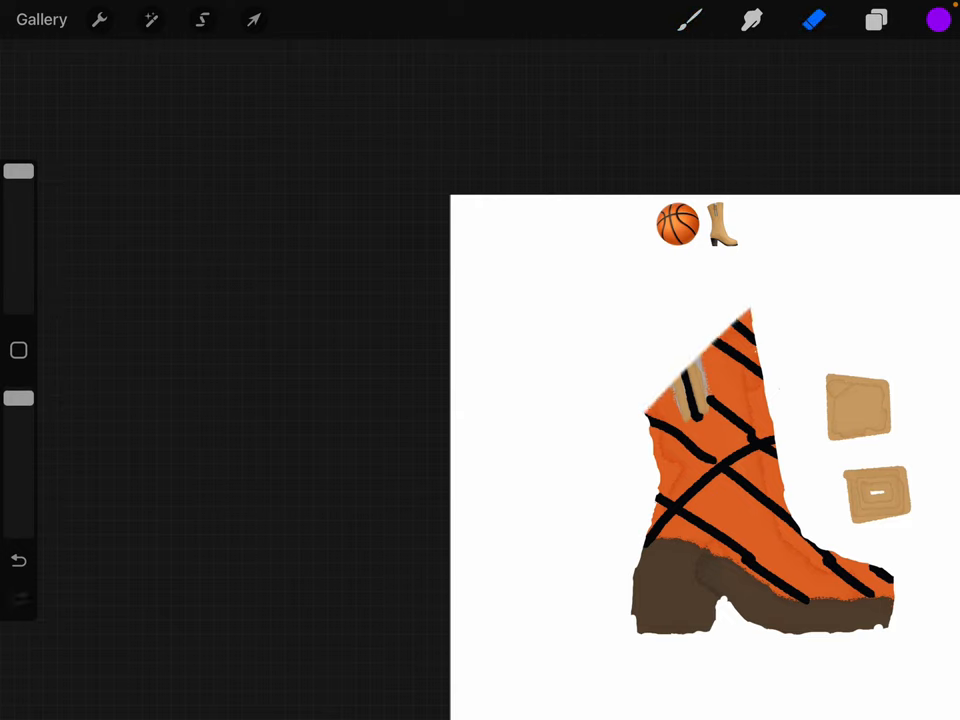
drag(640, 520, 770, 390)
drag(700, 600, 790, 500)
drag(640, 600, 770, 440)
drag(750, 620, 900, 470)
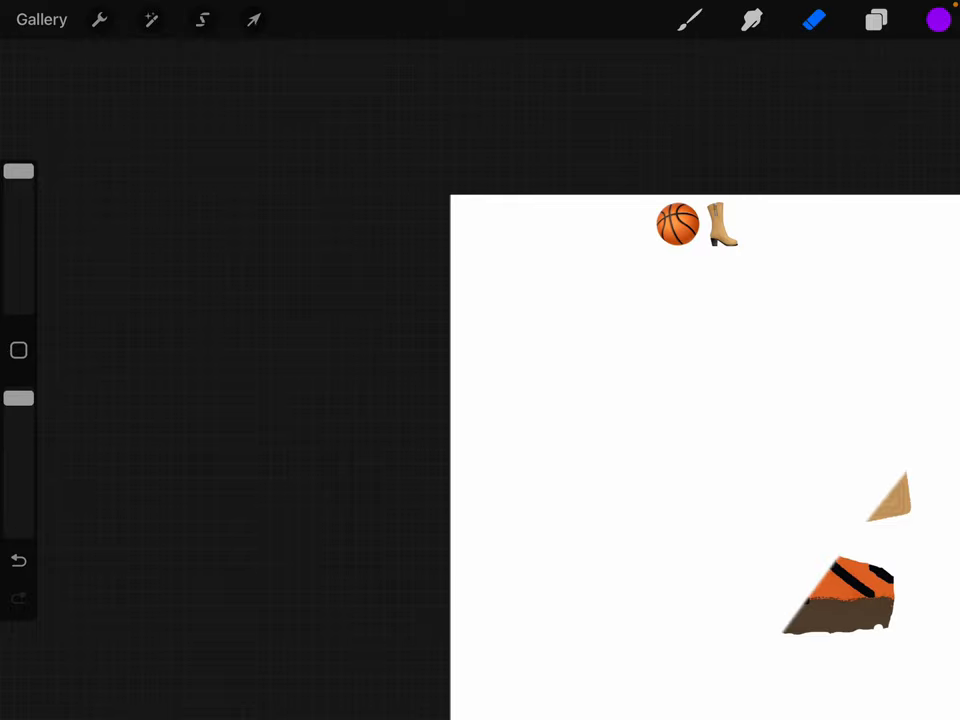
drag(800, 630, 910, 480)
drag(870, 630, 895, 580)
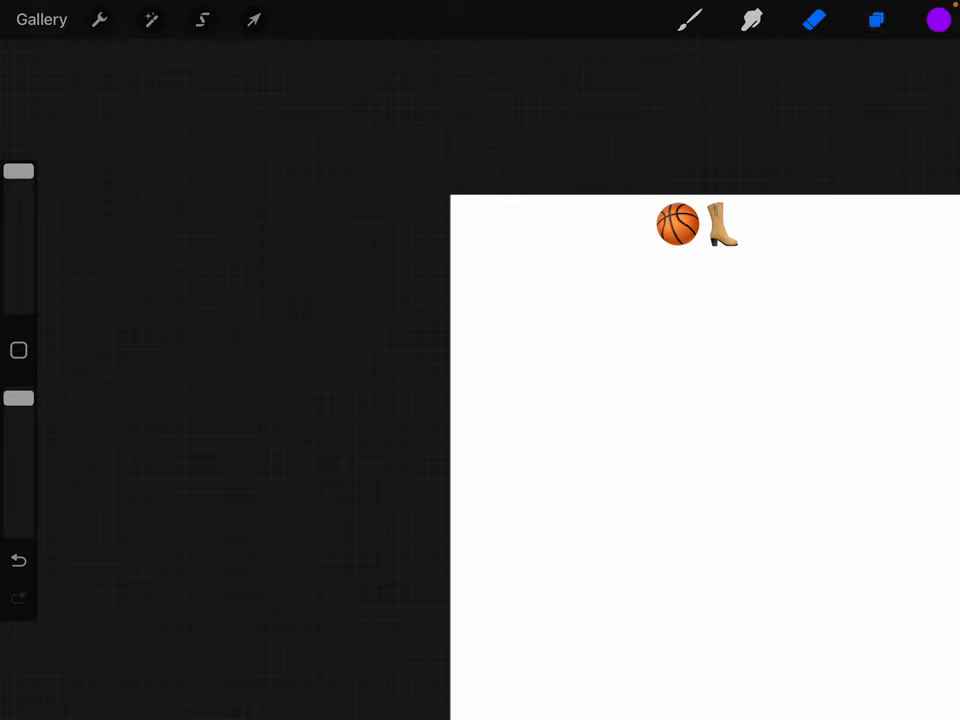
- Select the emoji text layer, start editing it and scribble over the emojis
click(876, 20)
click(771, 204)
double_click(697, 224)
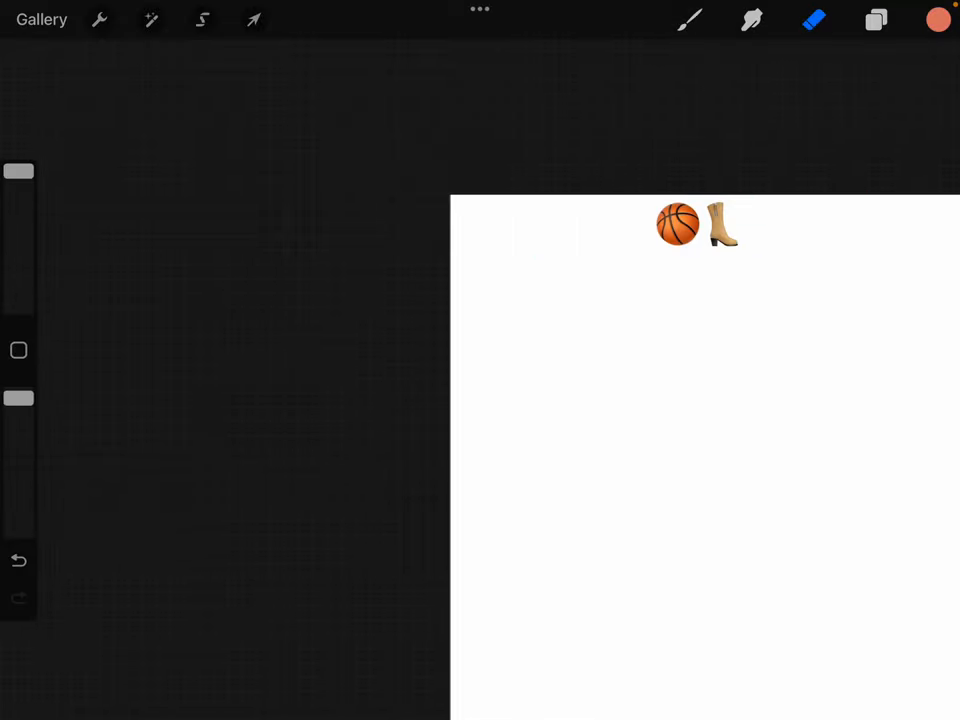
drag(572, 343, 797, 129)
drag(590, 320, 780, 140)
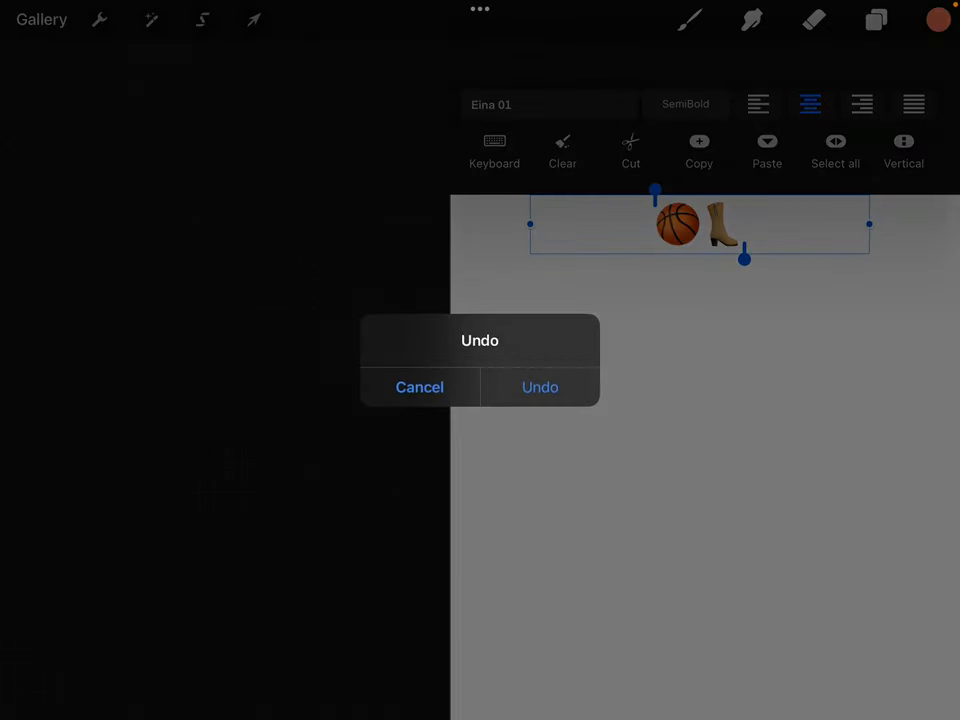
- Dismiss the undo prompt and cancel the rasterize prompt so the text stays editable
click(418, 386)
click(814, 19)
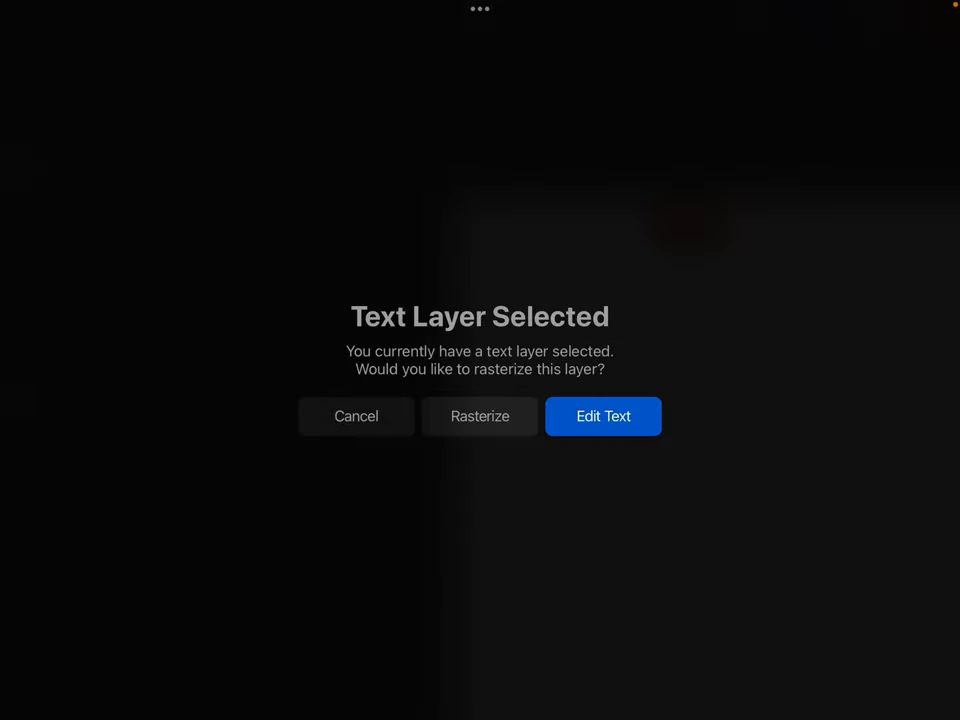
click(480, 416)
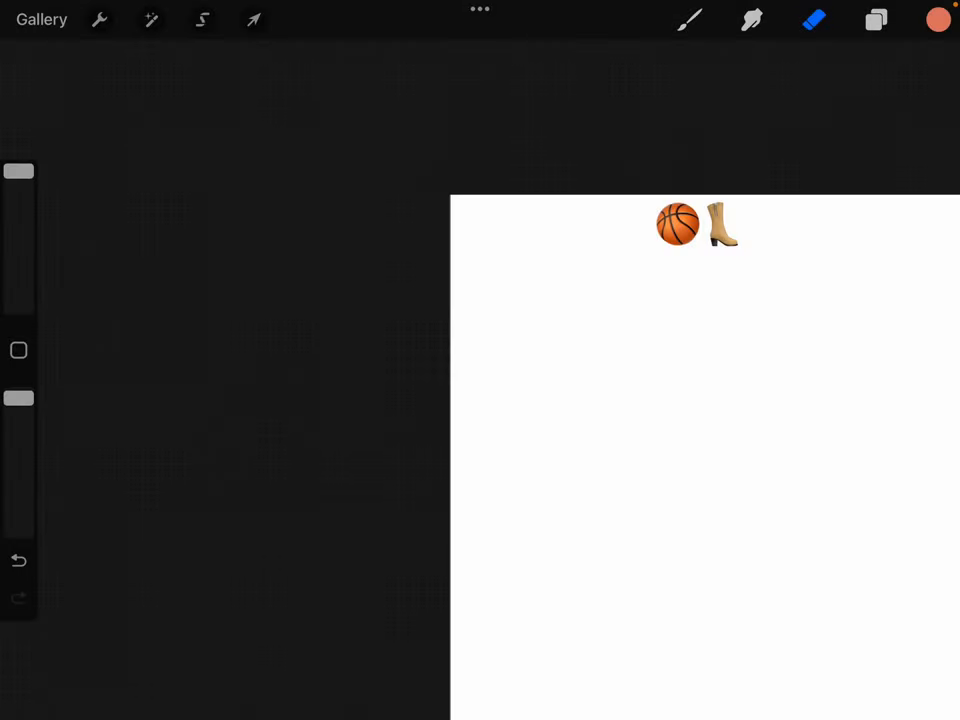
- Reopen the emoji text and scribble repeatedly over the basketball emoji trying to delete it
click(655, 225)
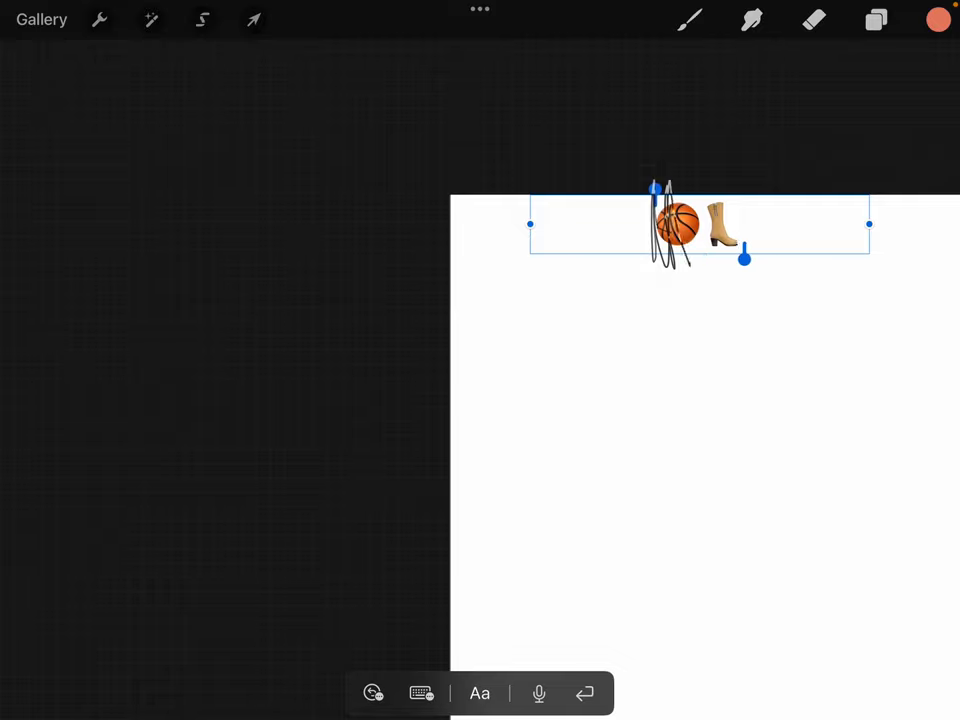
mouse_move(660, 225)
mouse_down()
mouse_move(725, 225)
mouse_move(658, 235)
mouse_up()
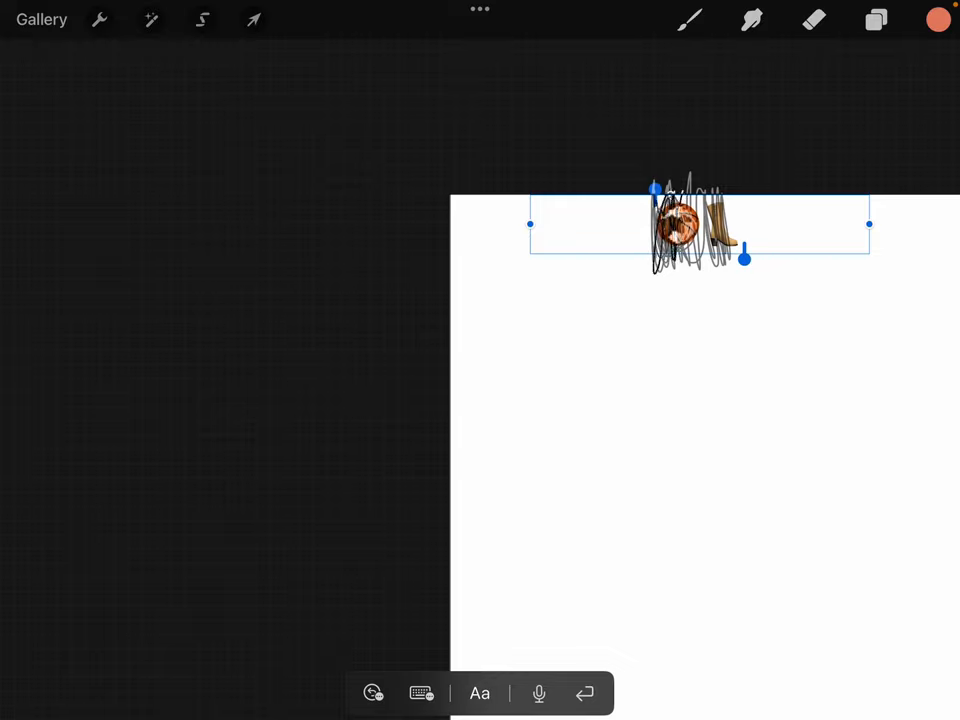
drag(660, 205, 675, 260)
drag(660, 205, 678, 265)
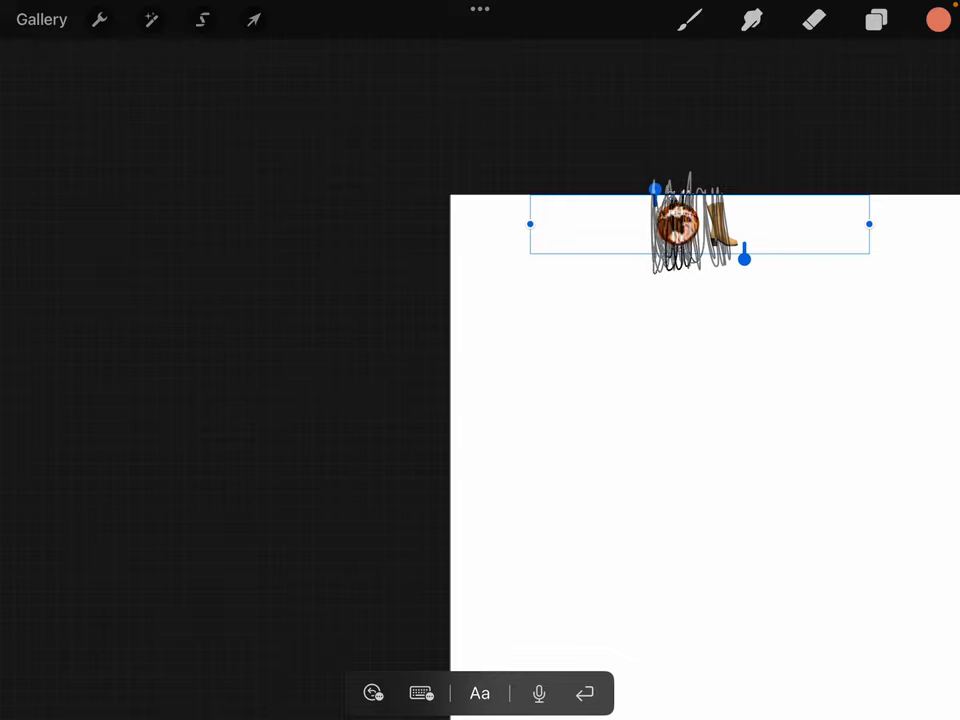
drag(662, 205, 680, 262)
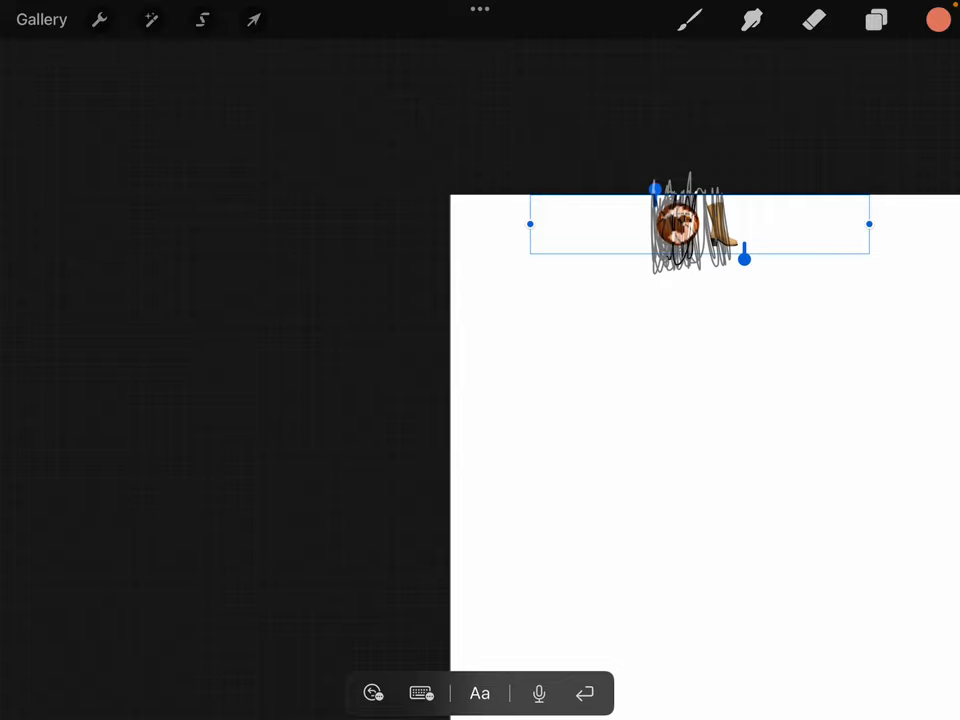
drag(664, 200, 675, 240)
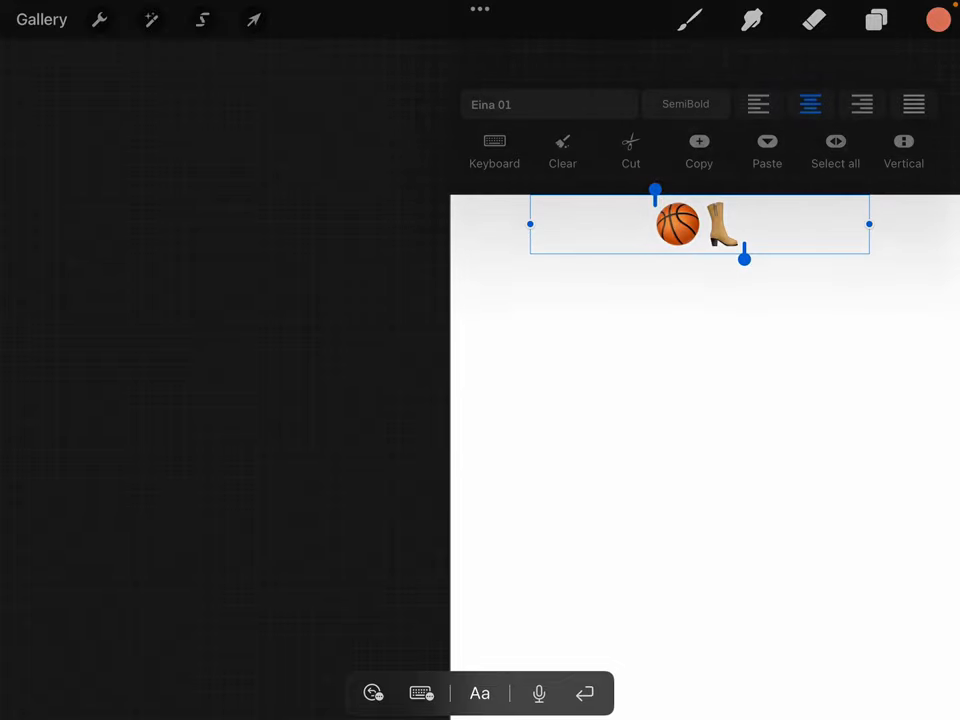
- Move the cursor after the boot emoji, show the on-screen keyboard and backspace both emojis away
key(Right)
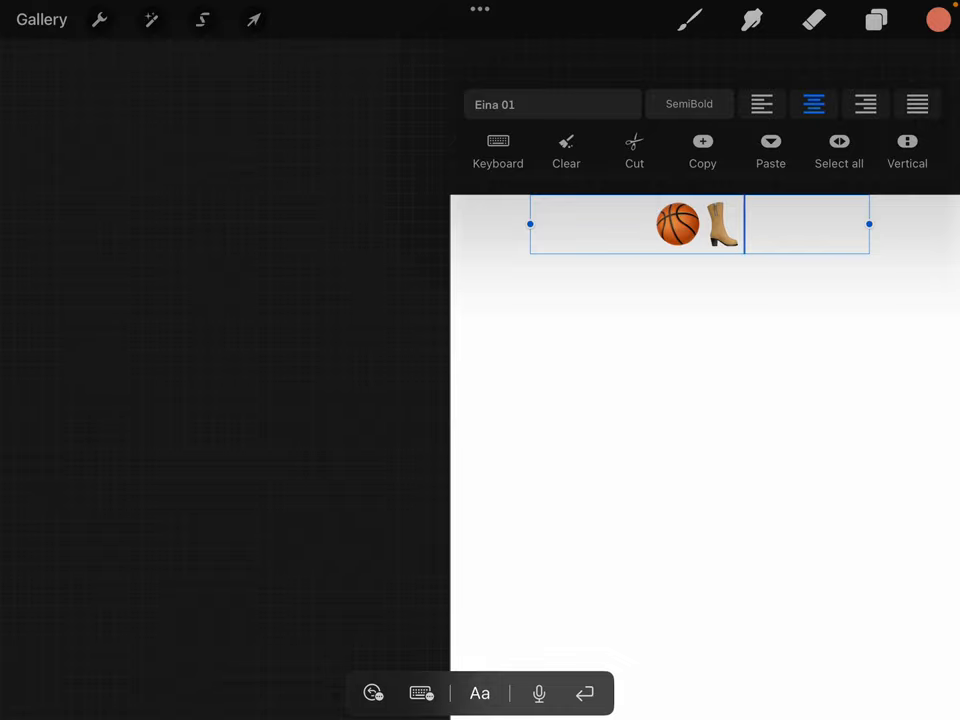
click(373, 692)
click(295, 607)
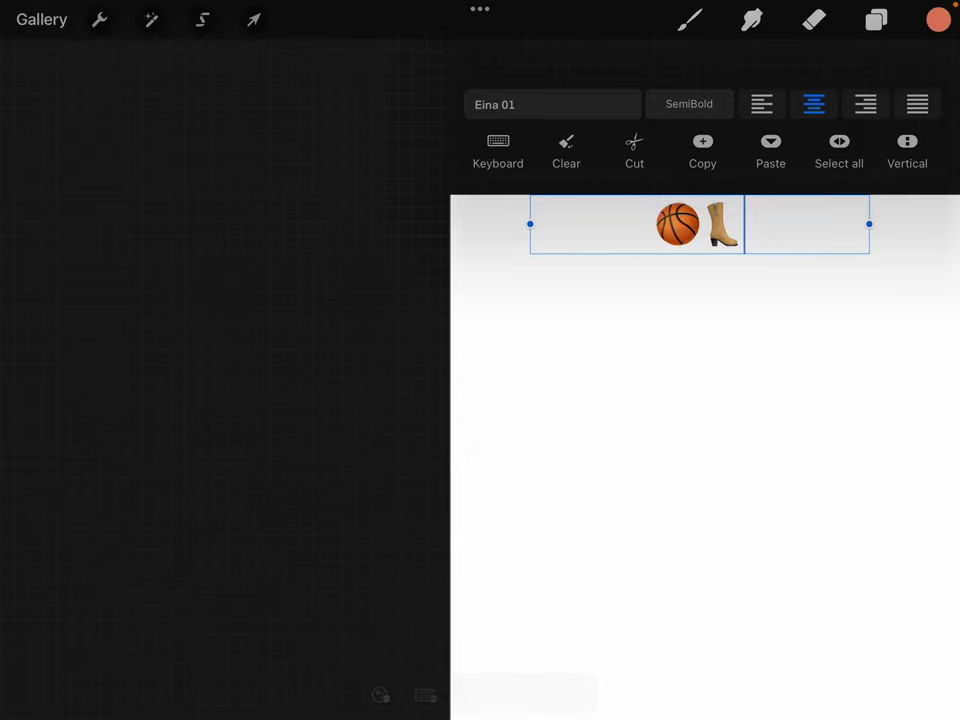
key(BackSpace)
key(BackSpace)
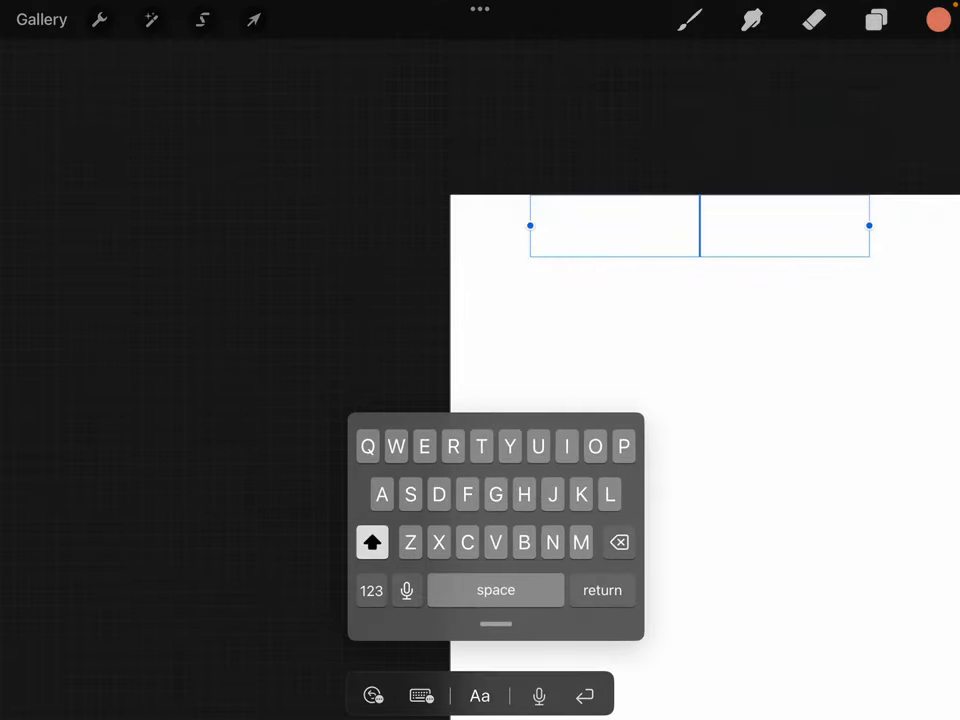